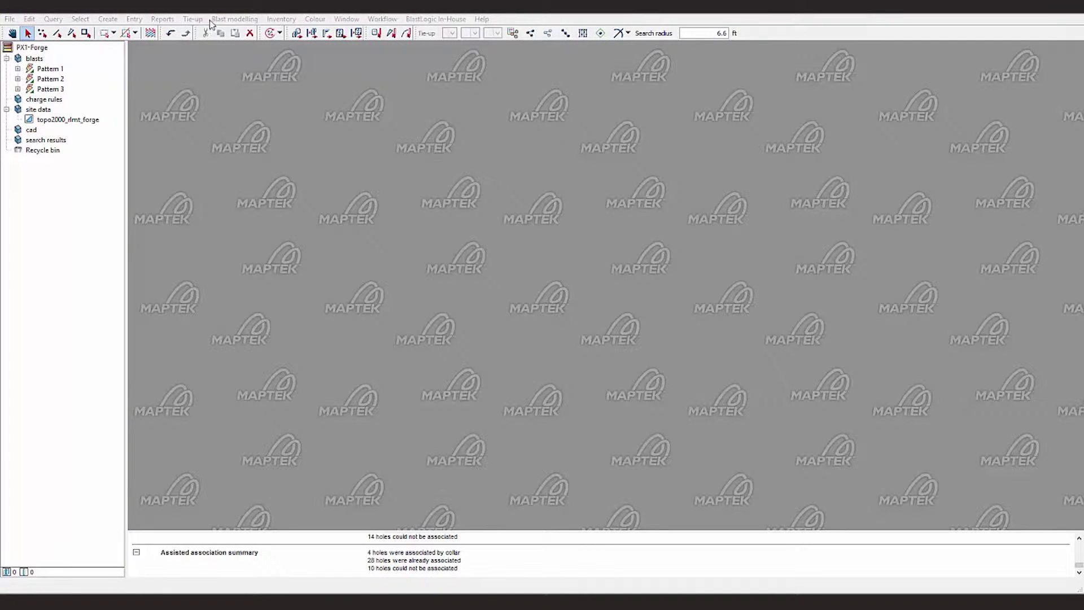
# Load drill 854's entries for the evening of 9/2/2015 in drilling validation and run assisted validation at the default search radius
pyautogui.click(134, 19)
pyautogui.click(152, 31)
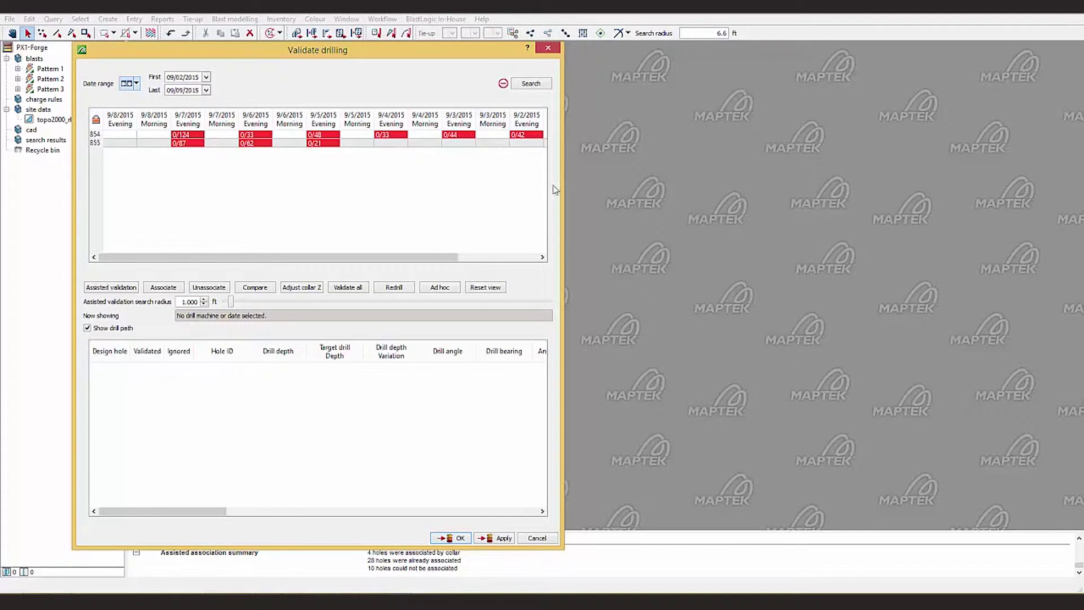
pyautogui.click(521, 137)
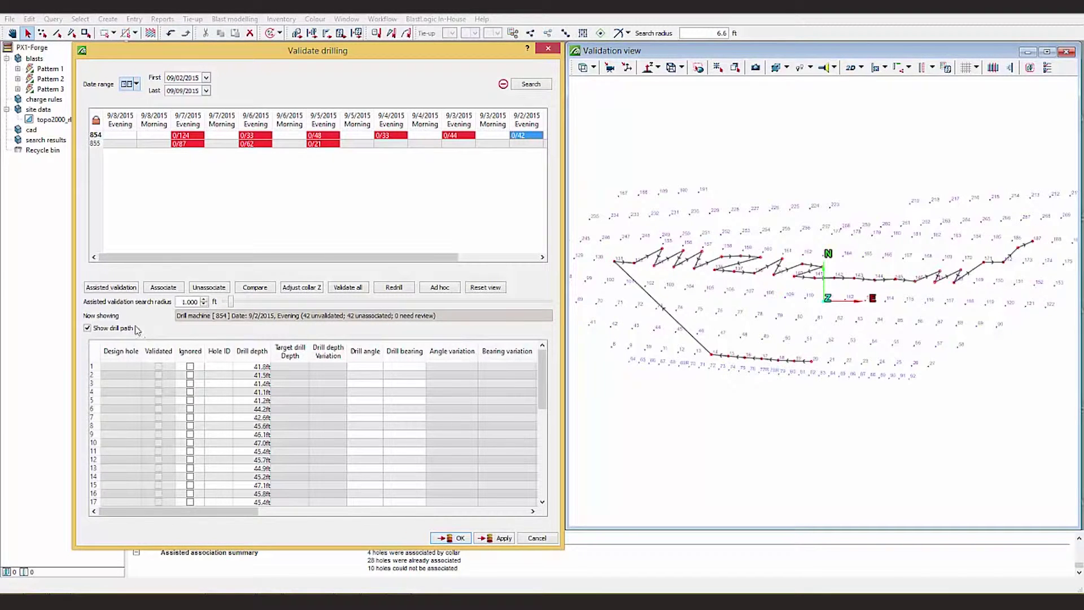
pyautogui.click(125, 292)
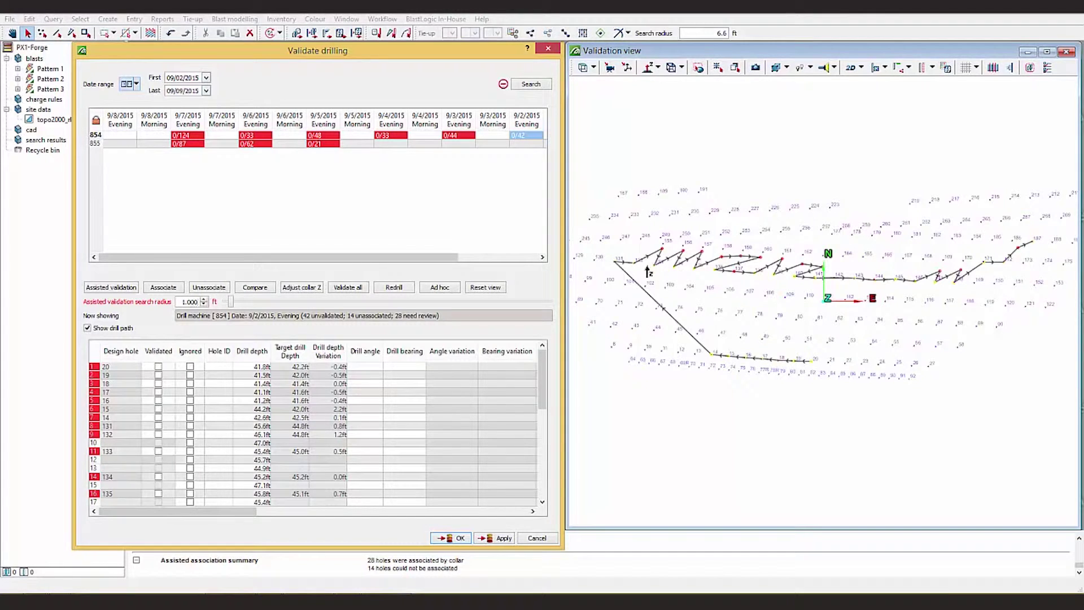
# Examine the match between design hole 133 and its drilled entry, and review the remaining table entries and drill path for unassociated holes
pyautogui.scroll(8, 647, 272)
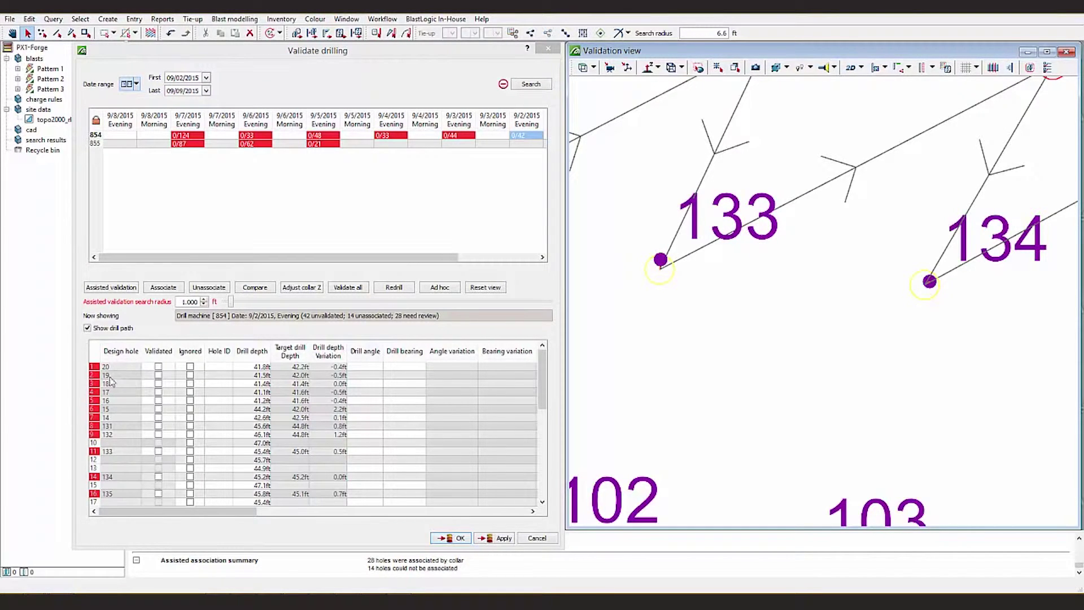
pyautogui.moveTo(669, 232); pyautogui.dragTo(624, 305)
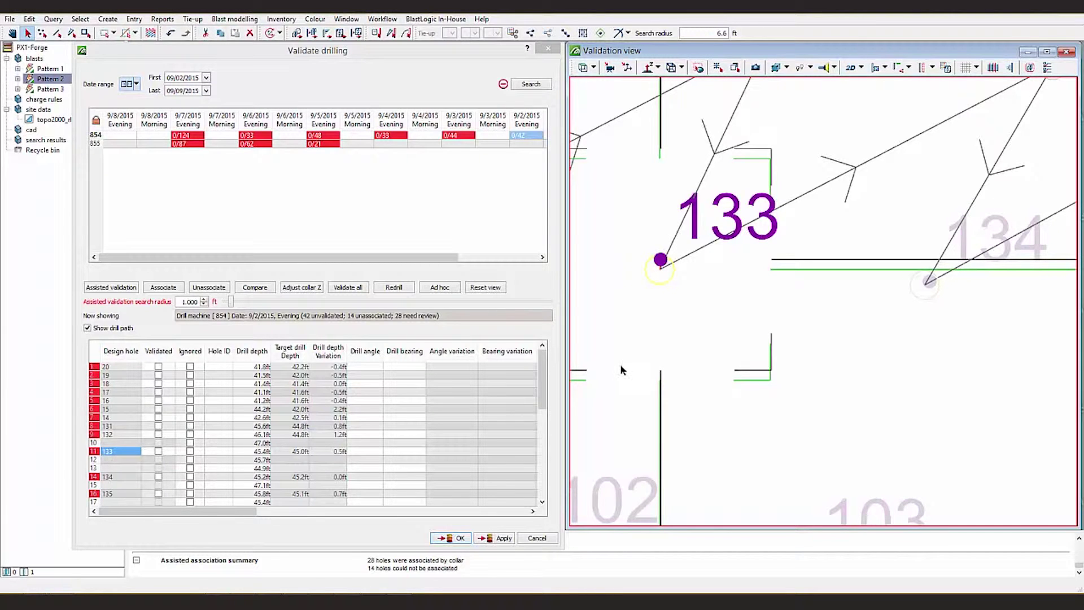
pyautogui.moveTo(542, 373); pyautogui.dragTo(542, 470)
pyautogui.scroll(-6, 689, 301)
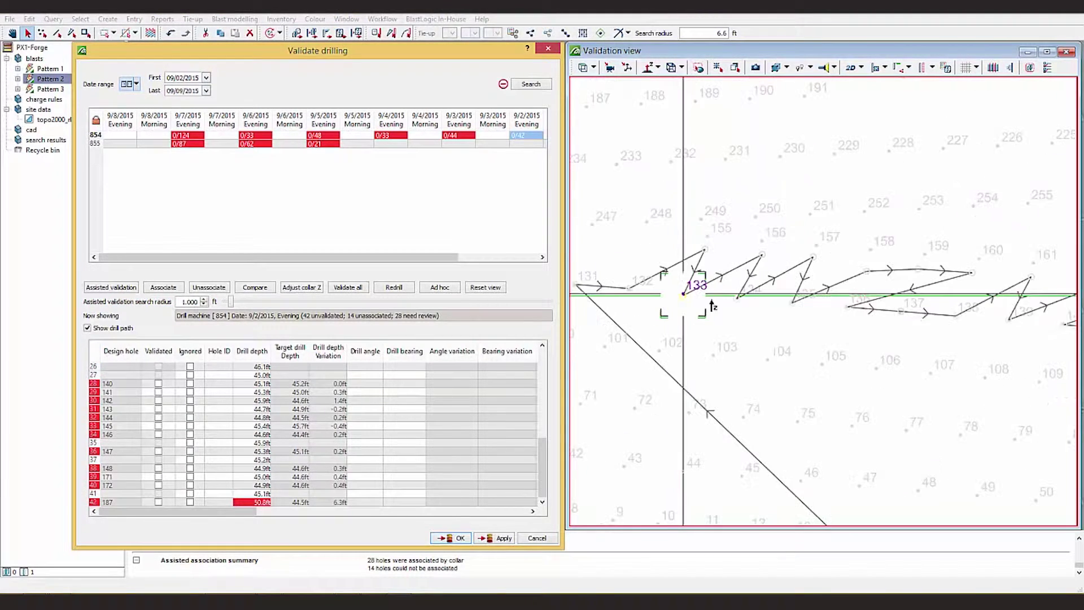
pyautogui.click(786, 334)
pyautogui.scroll(-3, 785, 334)
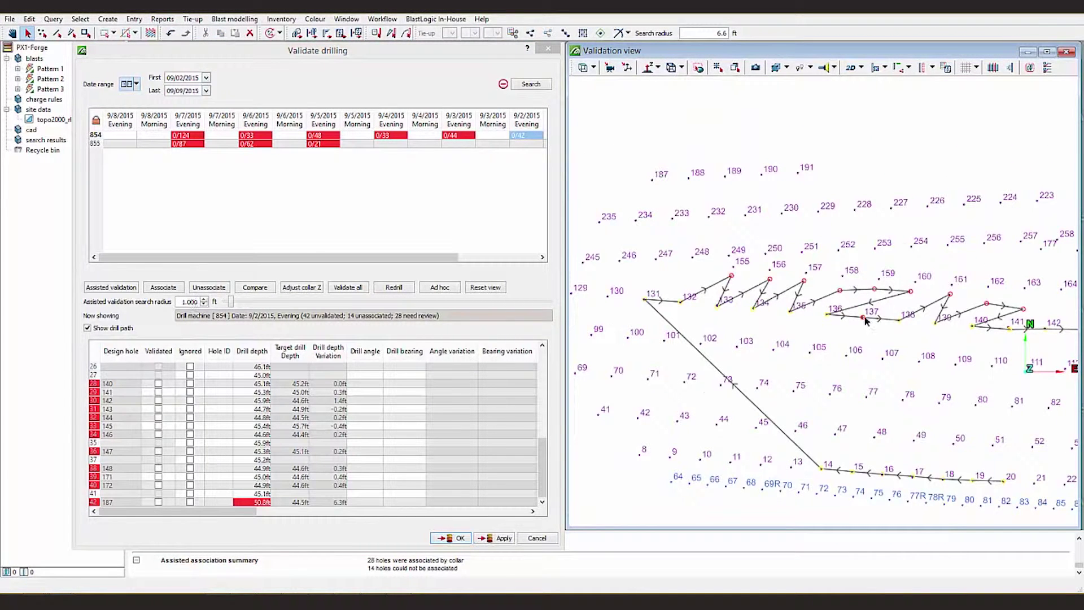
pyautogui.scroll(-2, 825, 339)
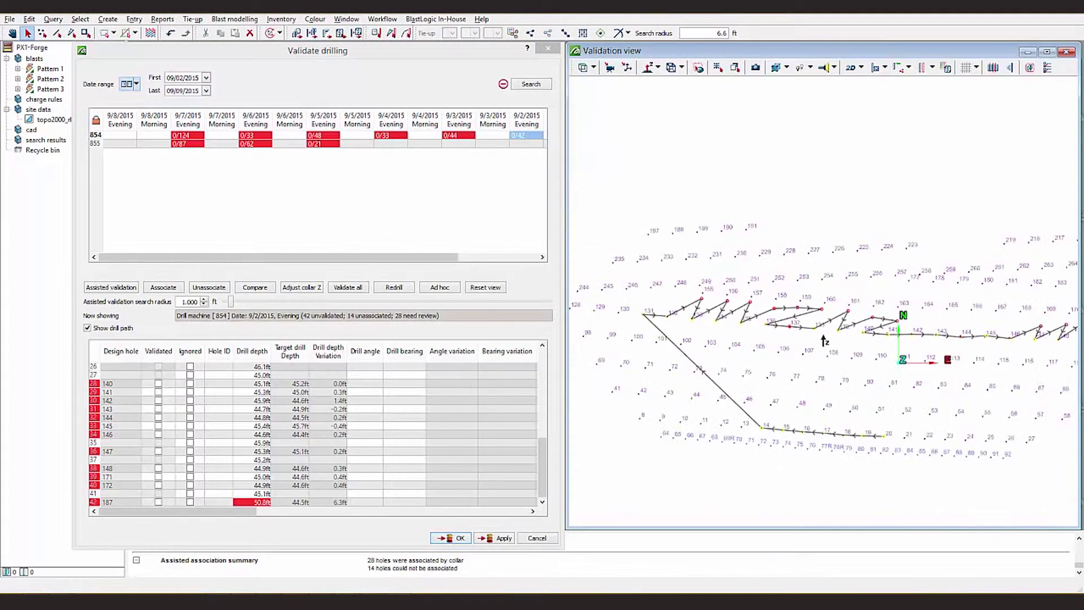
# Set the assisted validation search radius to 5 ft and rerun assisted validation
pyautogui.doubleClick(195, 302)
pyautogui.write('5')
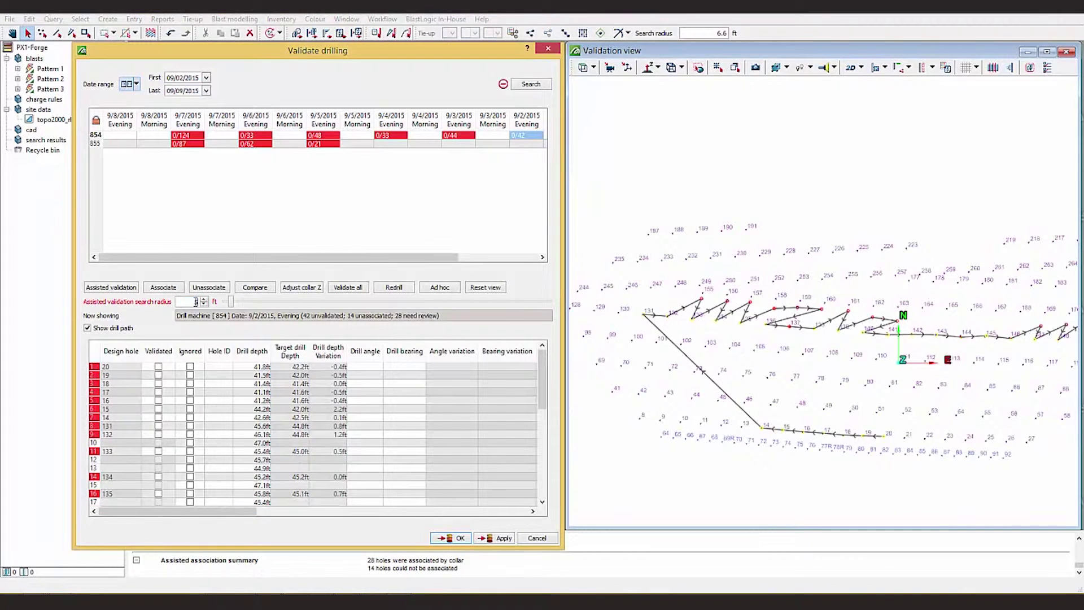
pyautogui.click(117, 289)
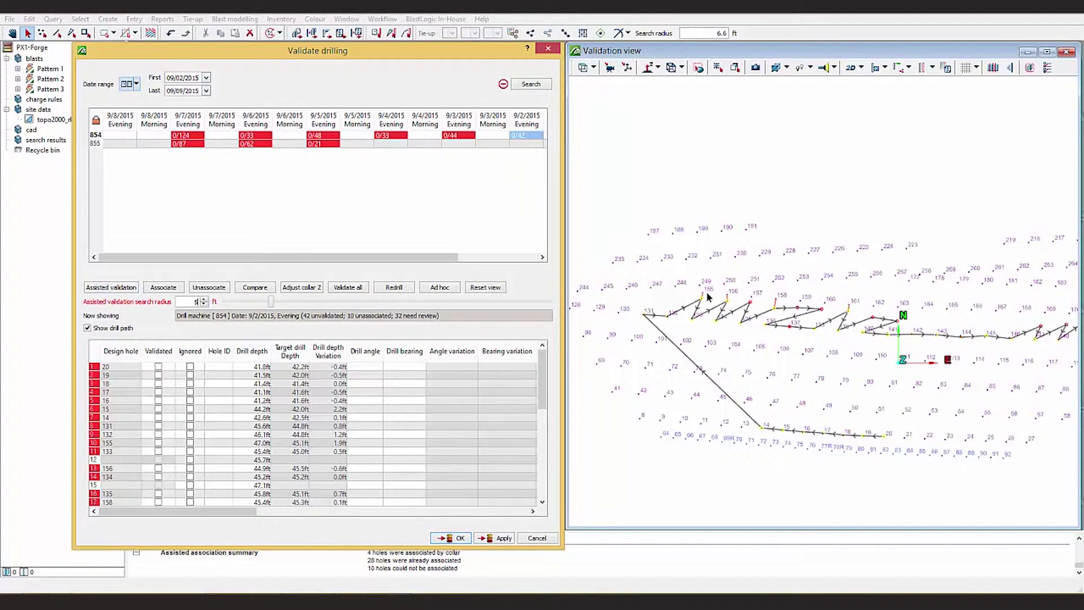
# Overlay the topo2000_rlmt_forge surface on the validation view to examine the holes against the terrain, and remove it again
pyautogui.scroll(4, 727, 299)
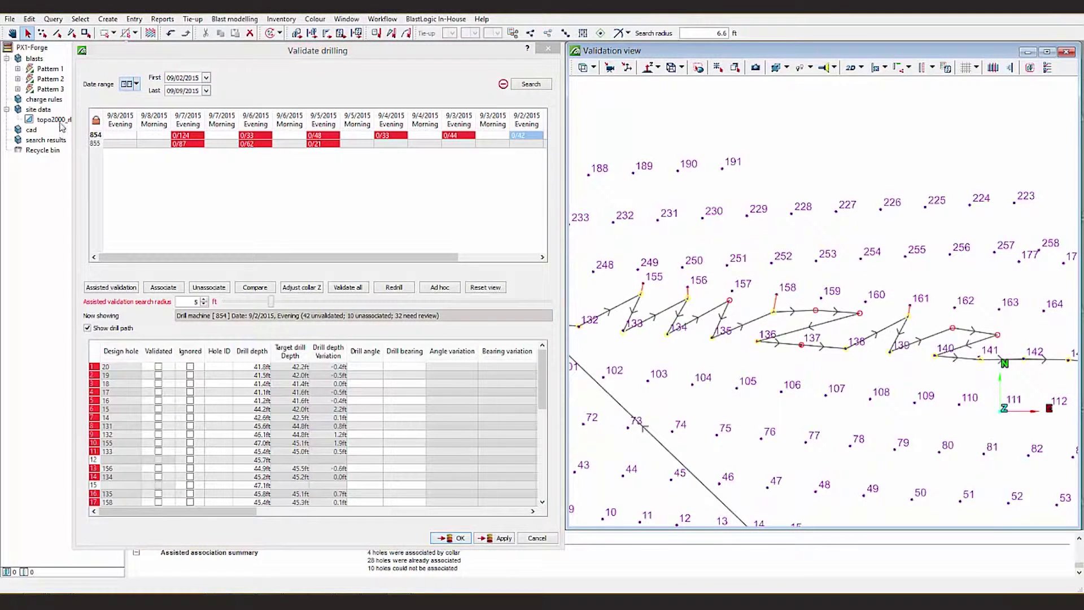
pyautogui.moveTo(56, 120); pyautogui.dragTo(827, 145)
pyautogui.scroll(-4, 779, 342)
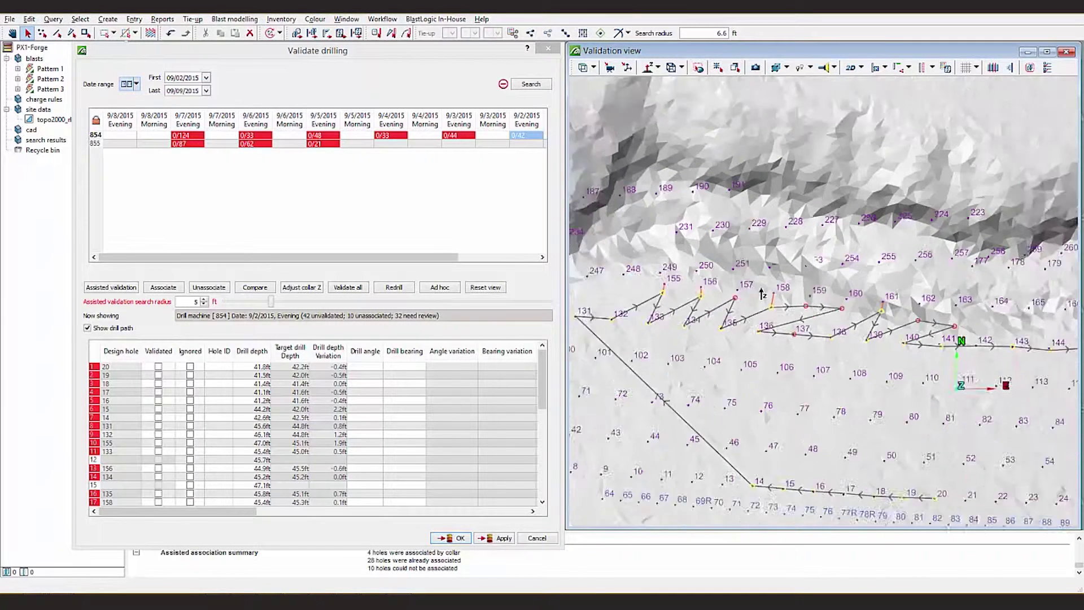
pyautogui.click(772, 341)
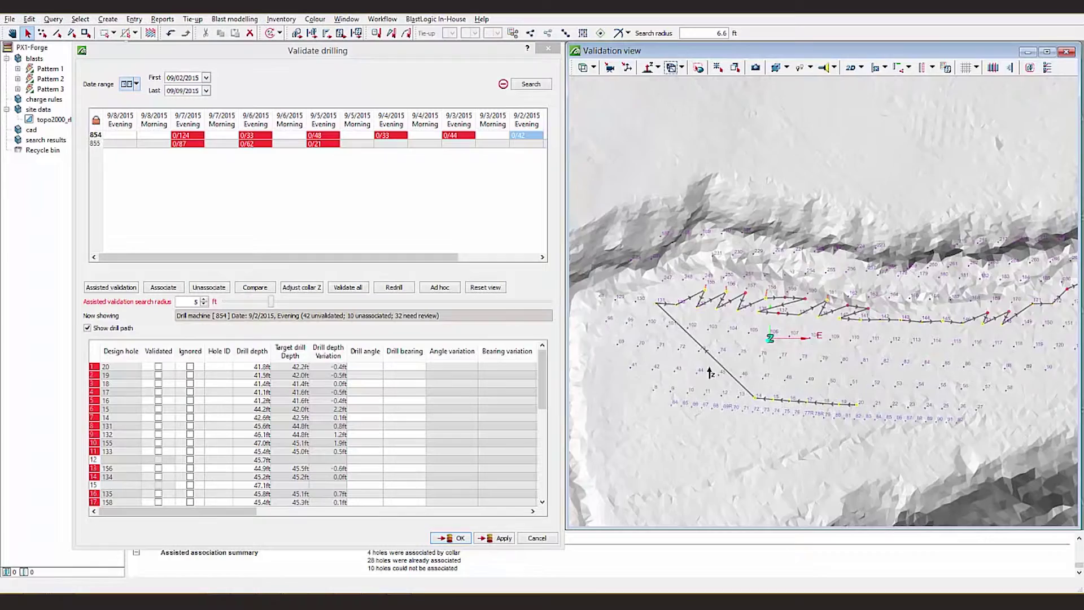
pyautogui.moveTo(709, 369); pyautogui.dragTo(800, 307, button='right')
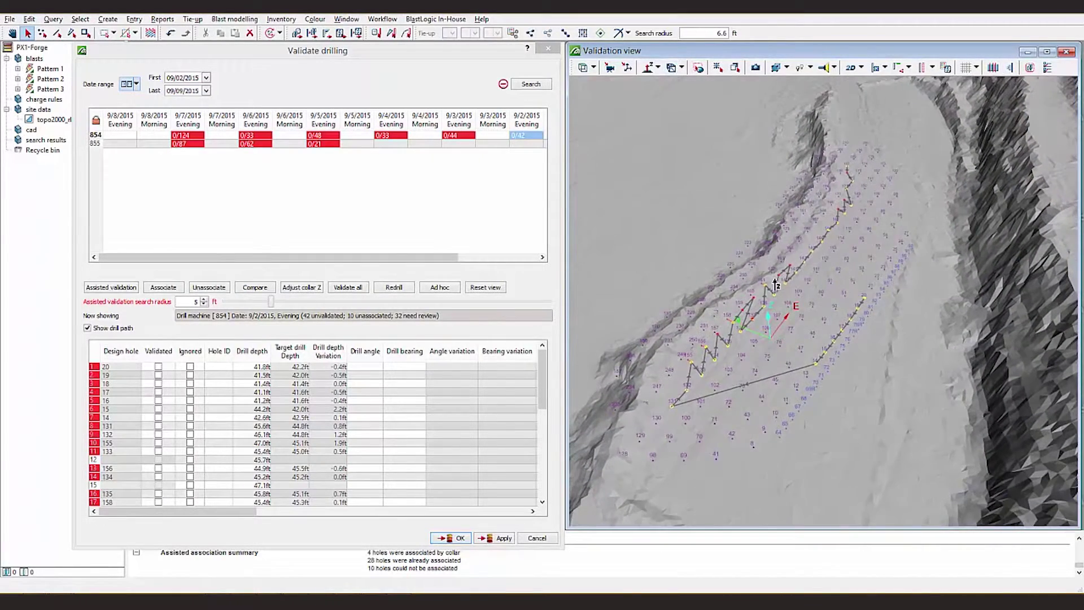
pyautogui.scroll(3, 774, 277)
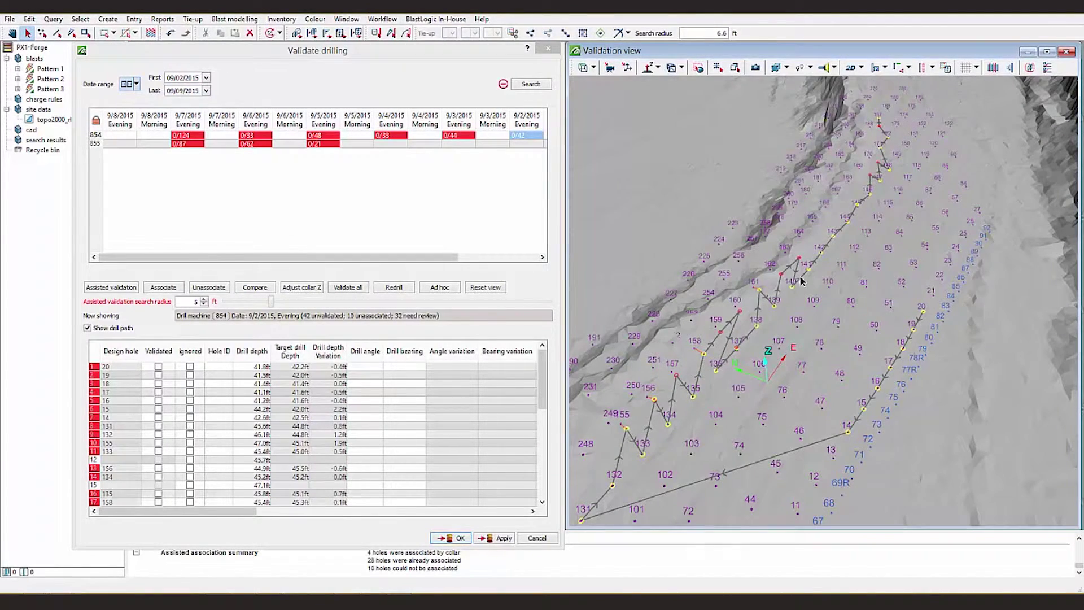
pyautogui.scroll(4, 698, 355)
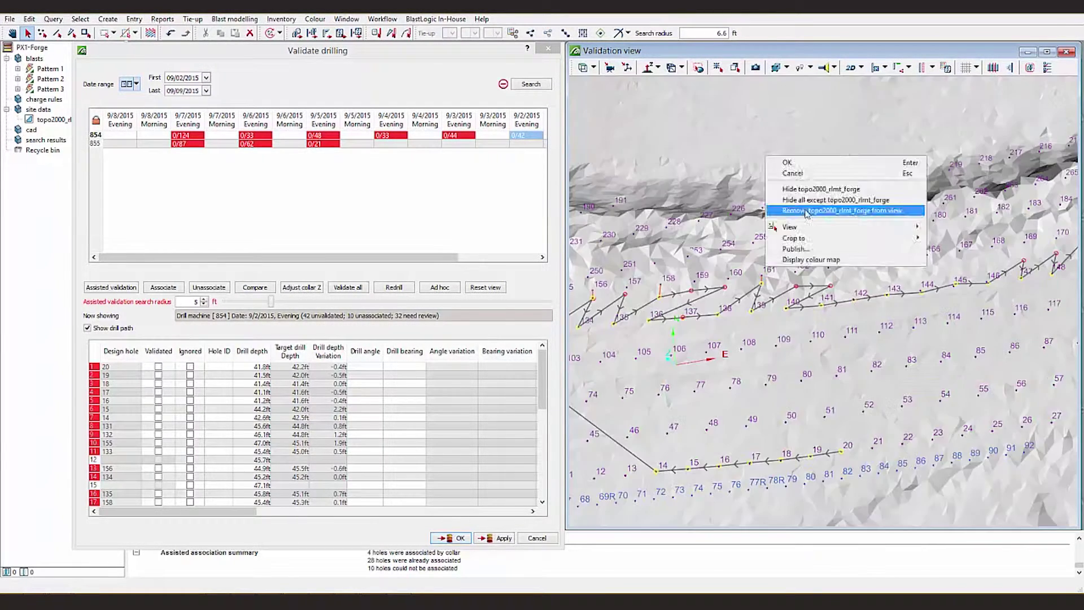
pyautogui.click(806, 212)
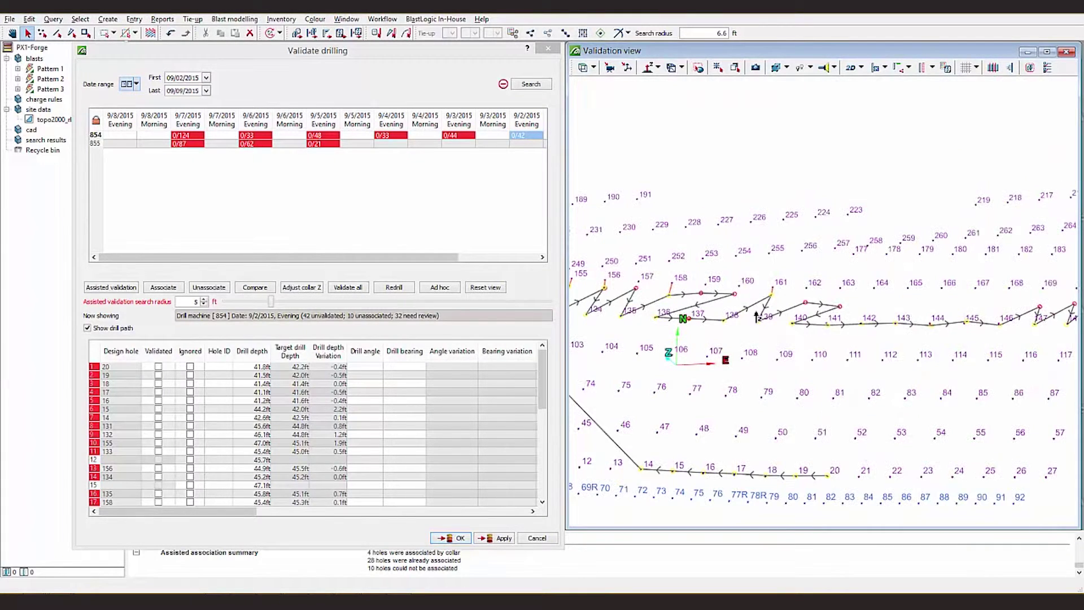
# Associate the unmatched drilled entry beside design hole 157 with that hole
pyautogui.moveTo(638, 293); pyautogui.dragTo(758, 287, button='middle')
pyautogui.scroll(3, 759, 286)
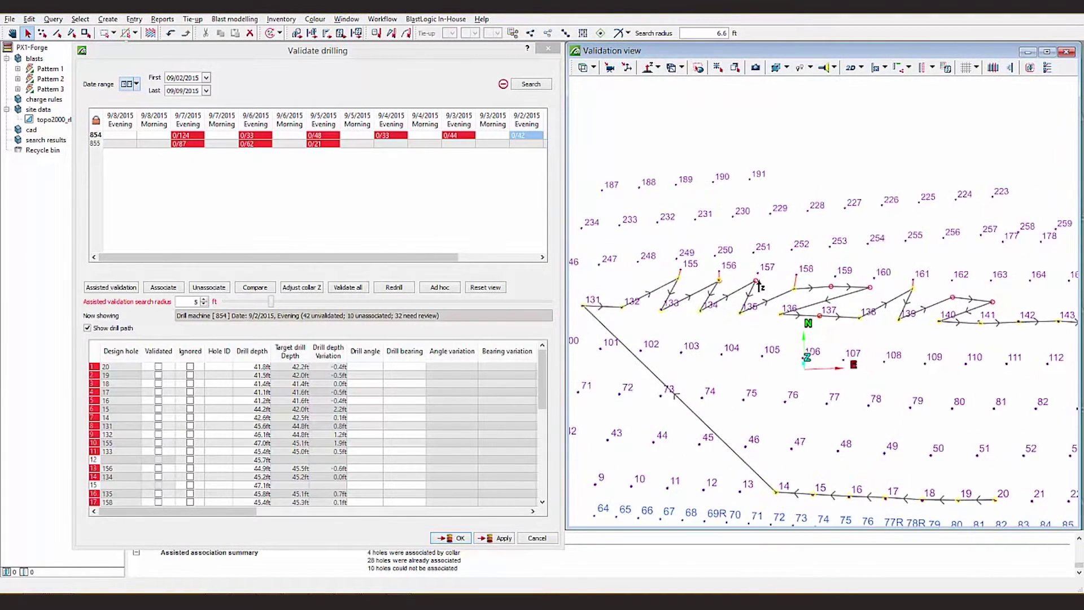
pyautogui.click(757, 278)
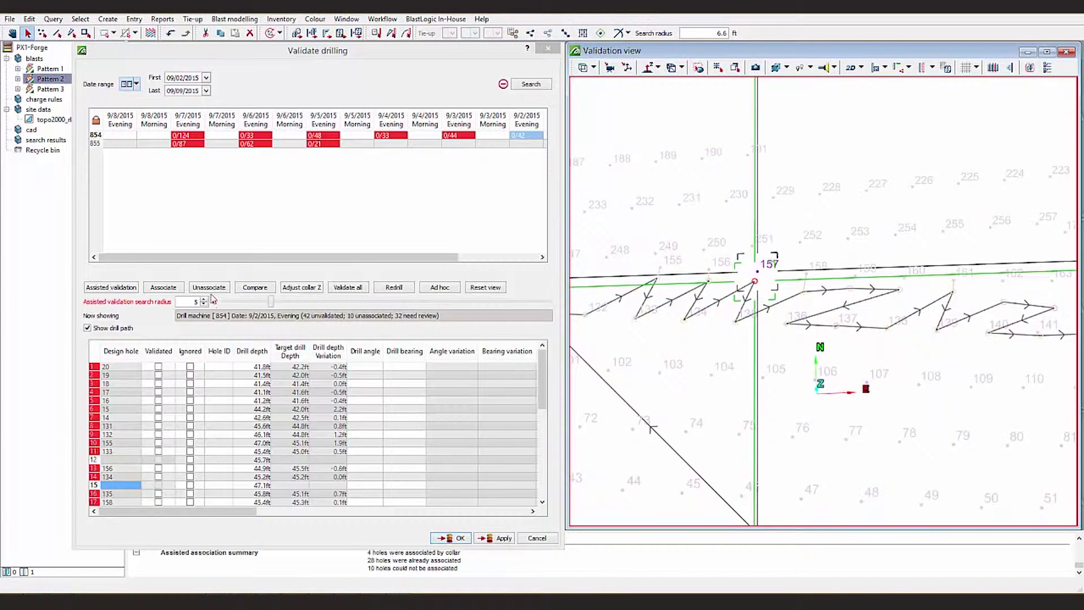
pyautogui.click(160, 288)
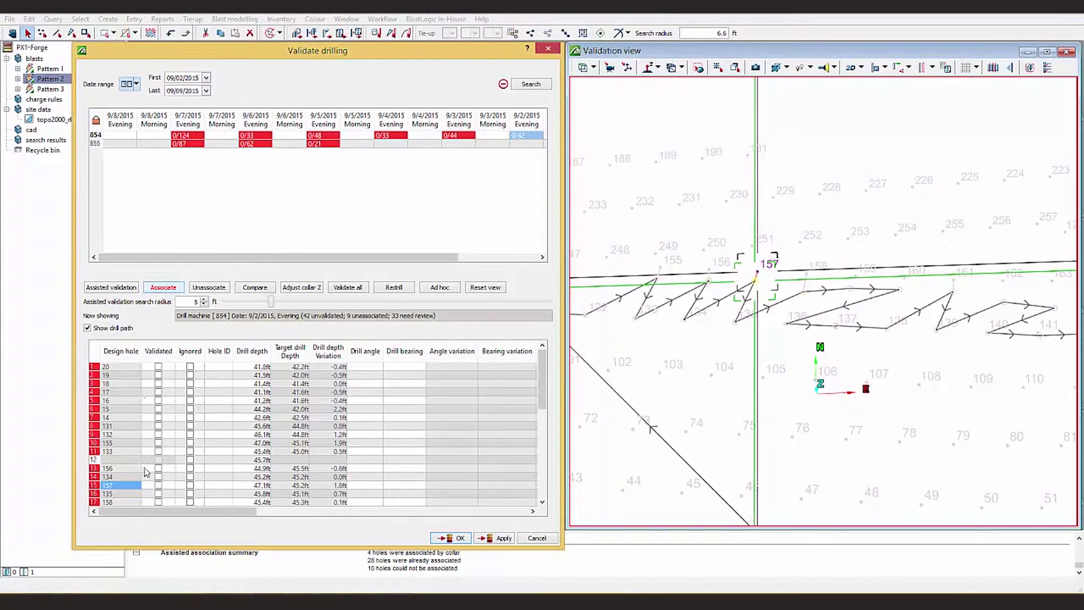
# Associate the unmatched drilled entries beside design holes 160 and 159 with those holes
pyautogui.click(966, 242)
pyautogui.moveTo(967, 241); pyautogui.dragTo(840, 250, button='middle')
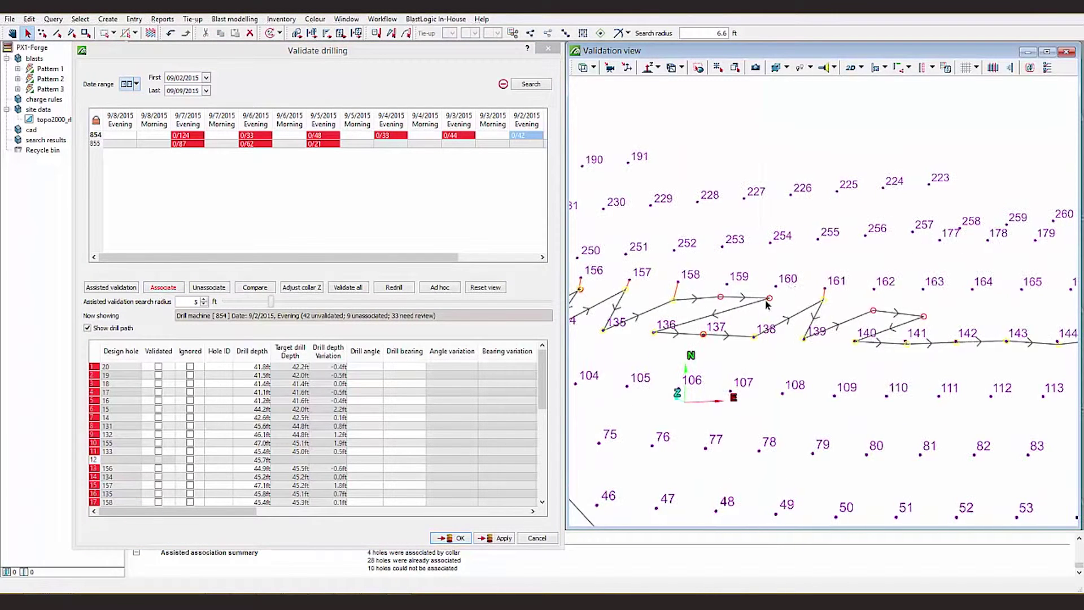
pyautogui.click(726, 285)
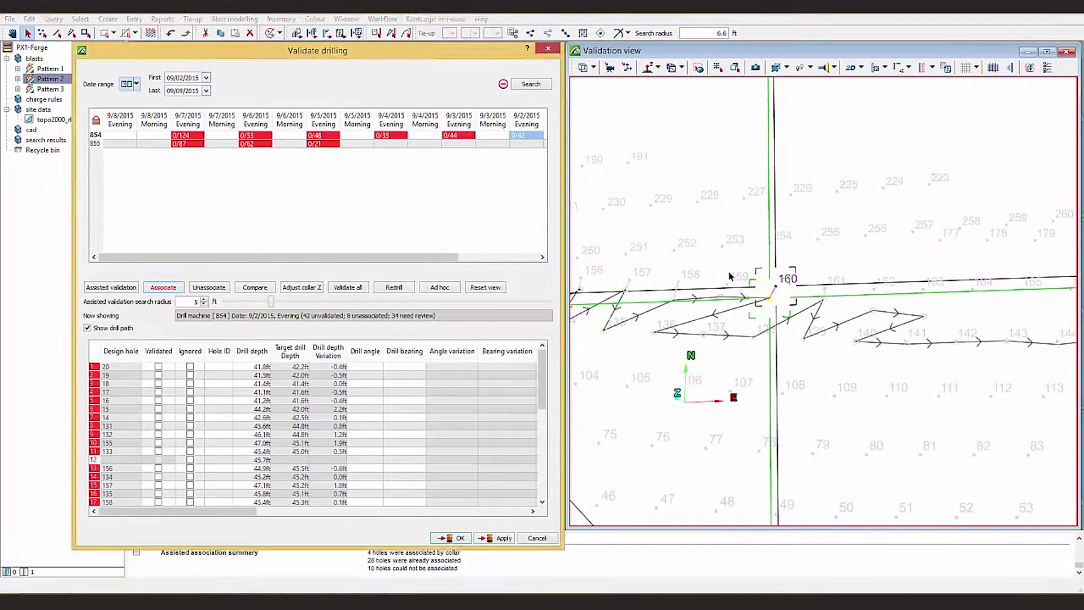
pyautogui.click(178, 290)
pyautogui.click(867, 236)
pyautogui.click(920, 266)
# Compare the drill depths of the two overlapping drilled entries at design hole 137
pyautogui.scroll(1, 885, 256)
pyautogui.moveTo(610, 384); pyautogui.dragTo(730, 344, button='middle')
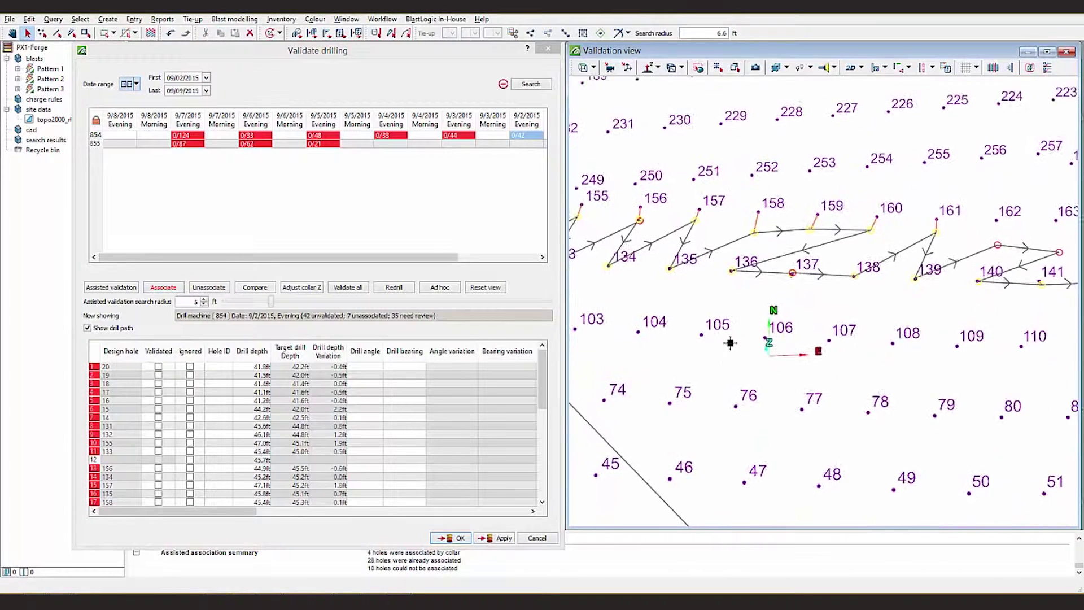
pyautogui.scroll(3, 789, 292)
pyautogui.scroll(3, 790, 293)
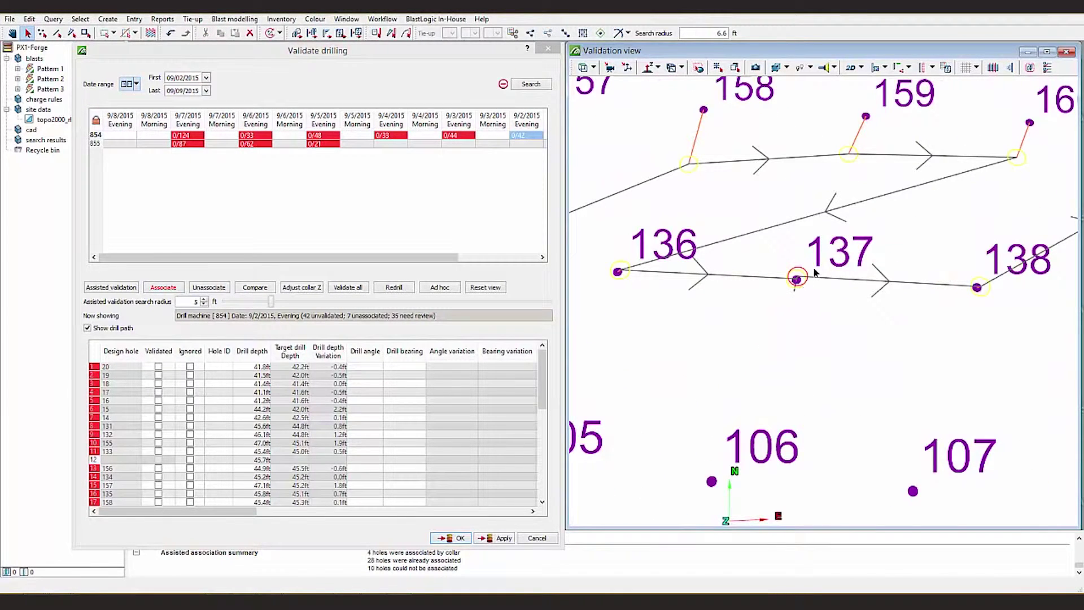
pyautogui.scroll(2, 810, 279)
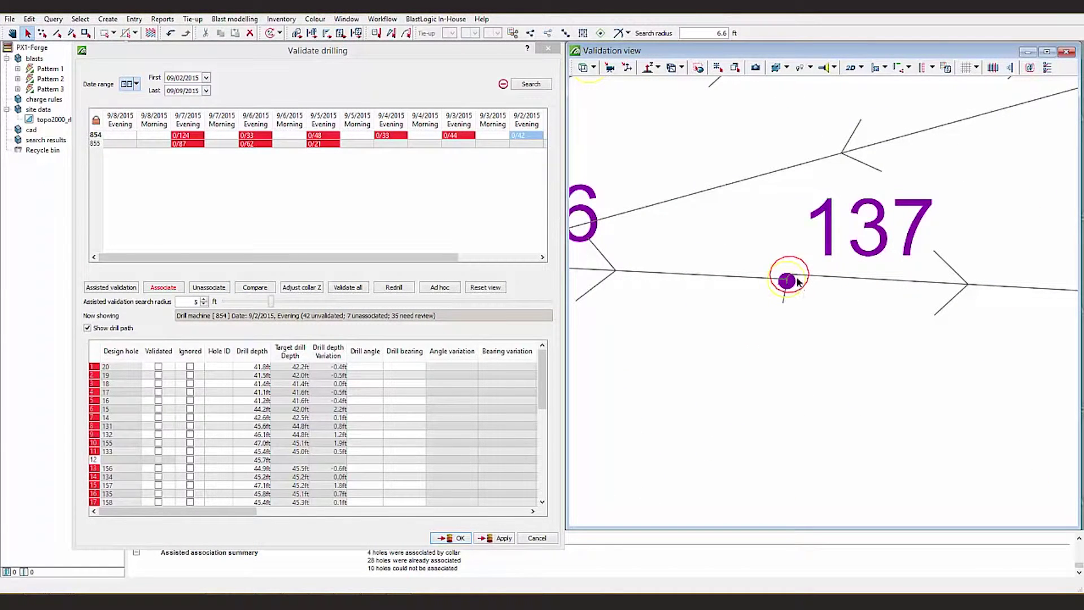
pyautogui.click(798, 268)
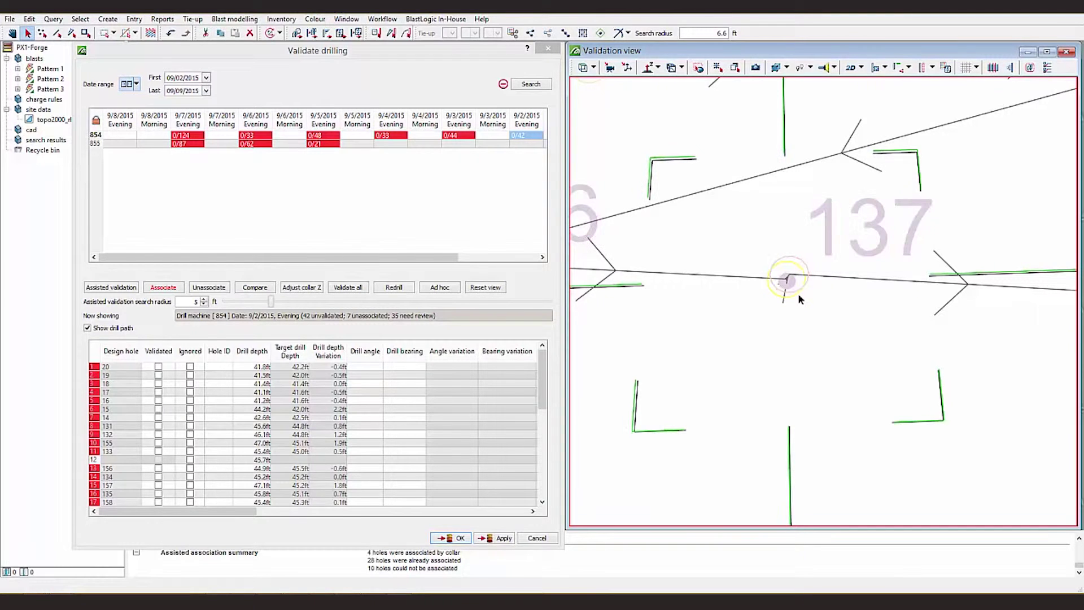
pyautogui.moveTo(541, 379); pyautogui.dragTo(541, 437)
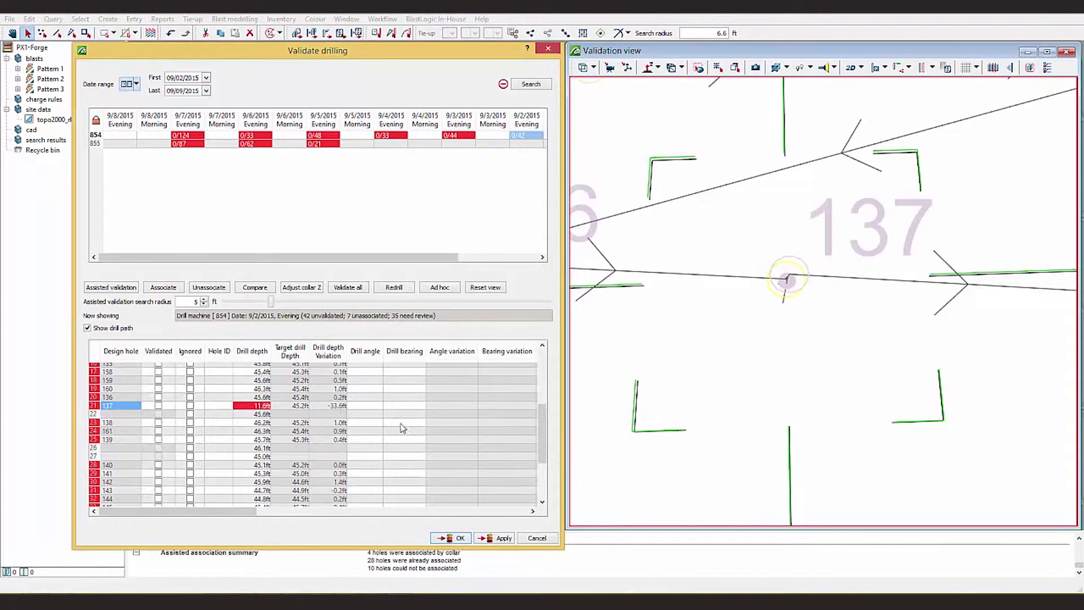
pyautogui.click(251, 414)
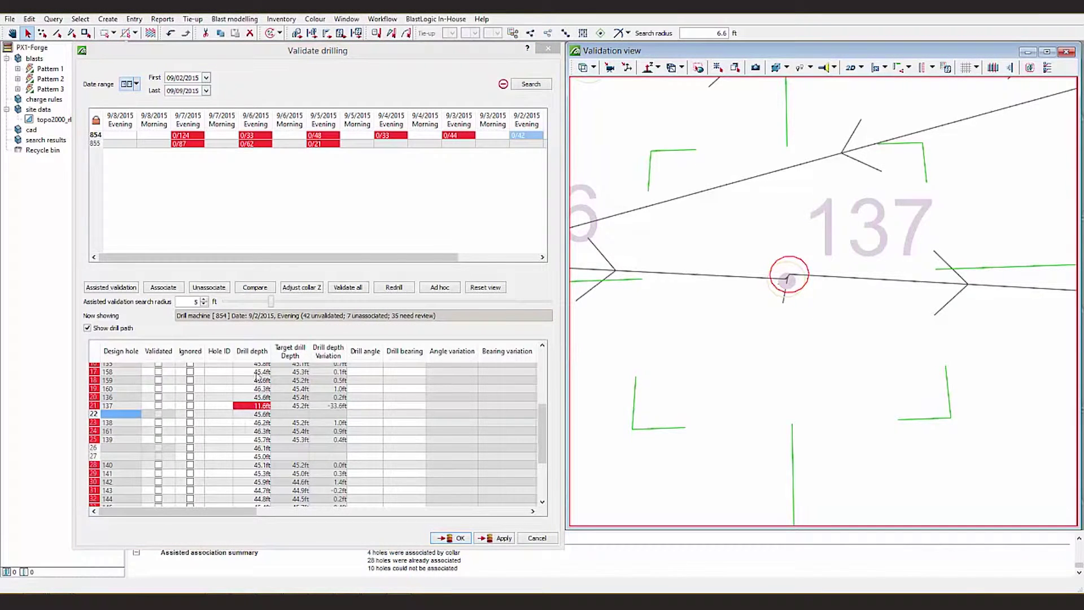
pyautogui.click(841, 338)
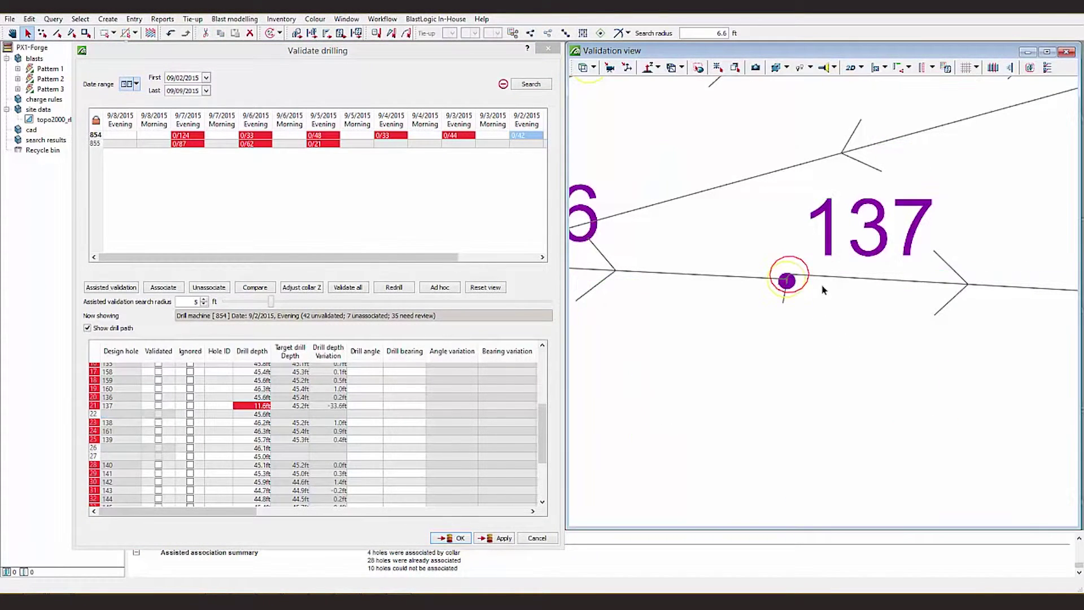
# Record the two entries at hole 137 as a redrill with hole ID 137R and the comment "Abandoned due to redrill."
pyautogui.click(787, 282)
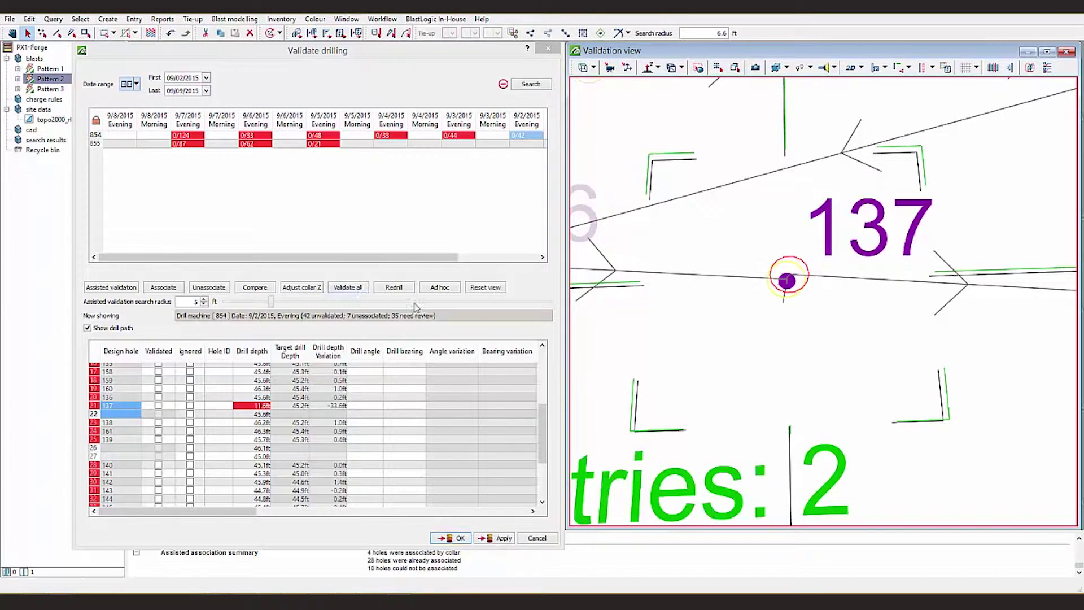
pyautogui.click(395, 288)
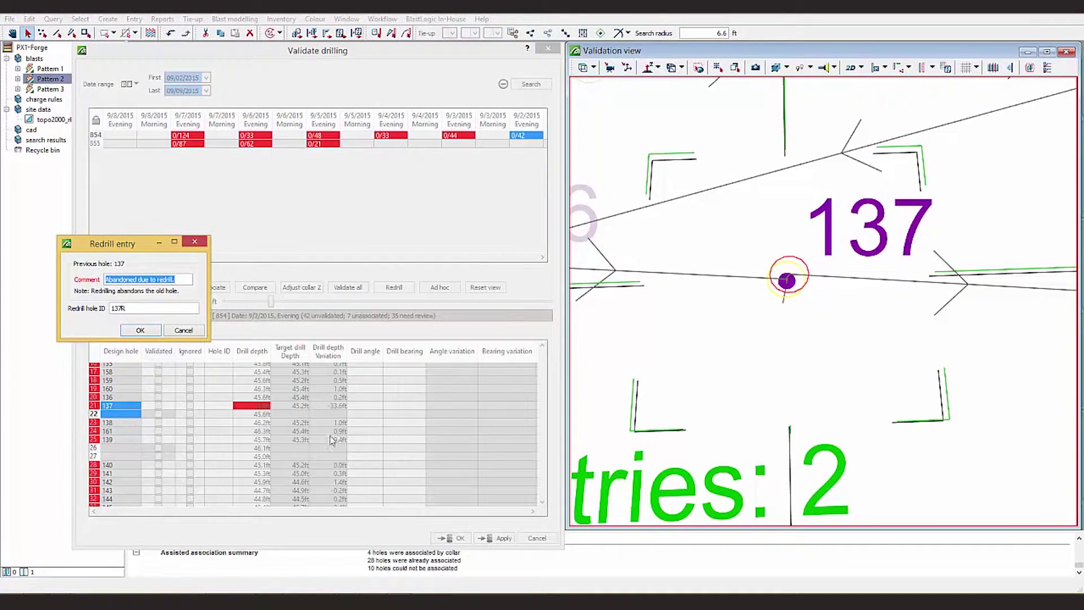
pyautogui.click(141, 330)
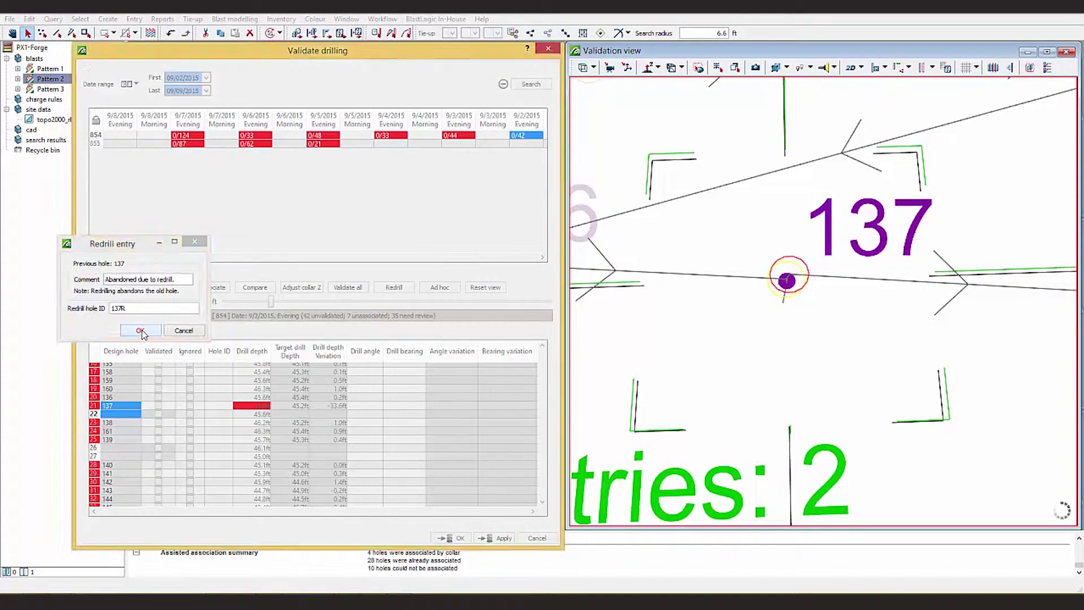
# Associate the unmatched drilled entries beside design holes 169, 170 and 186 with those holes
pyautogui.click(163, 287)
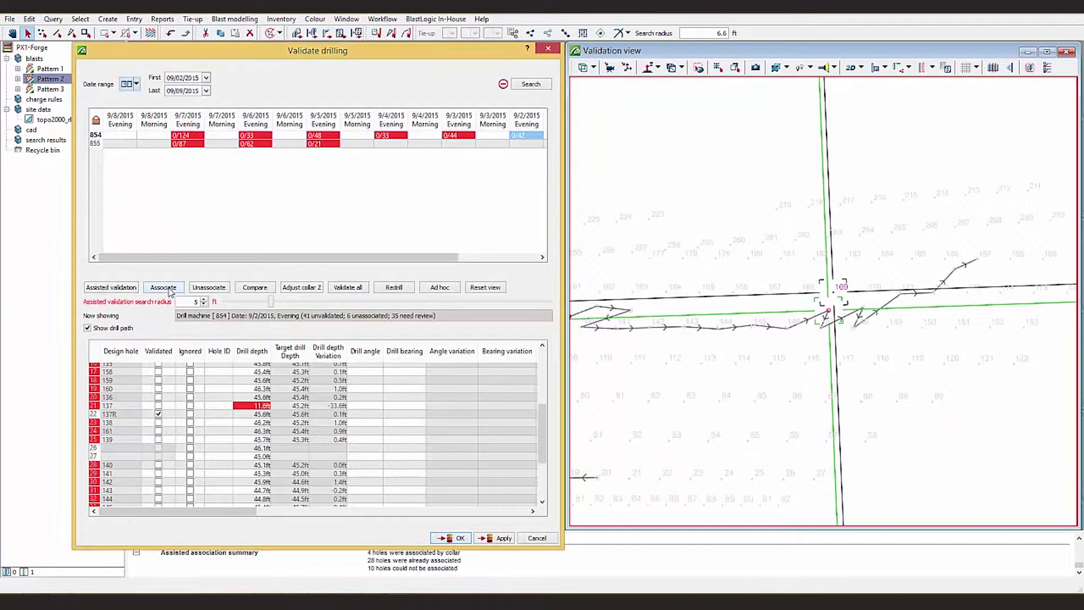
pyautogui.moveTo(863, 313); pyautogui.dragTo(860, 314)
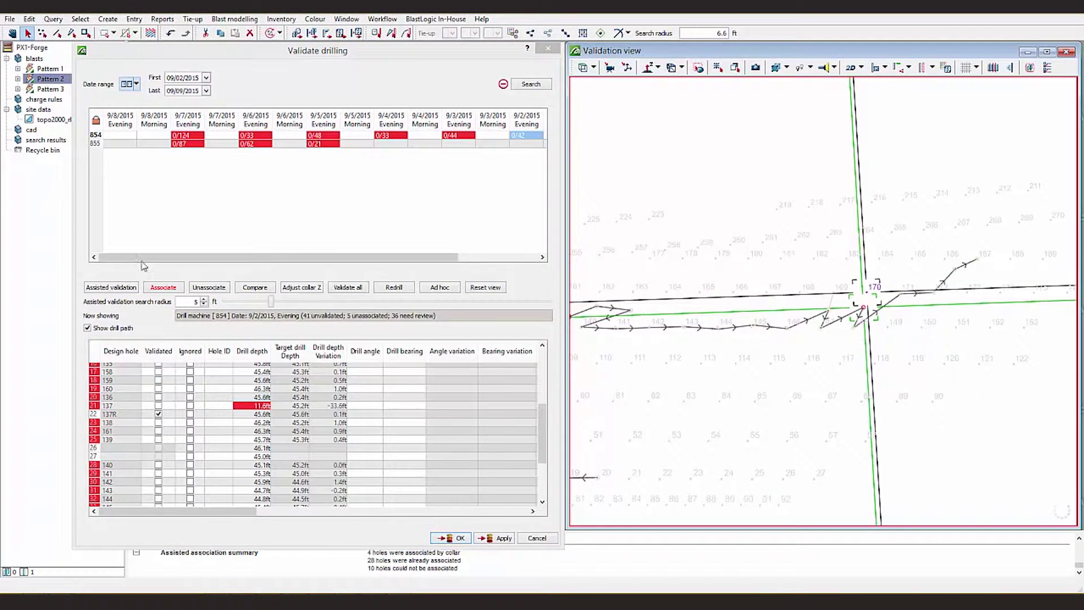
pyautogui.moveTo(942, 254); pyautogui.dragTo(958, 274)
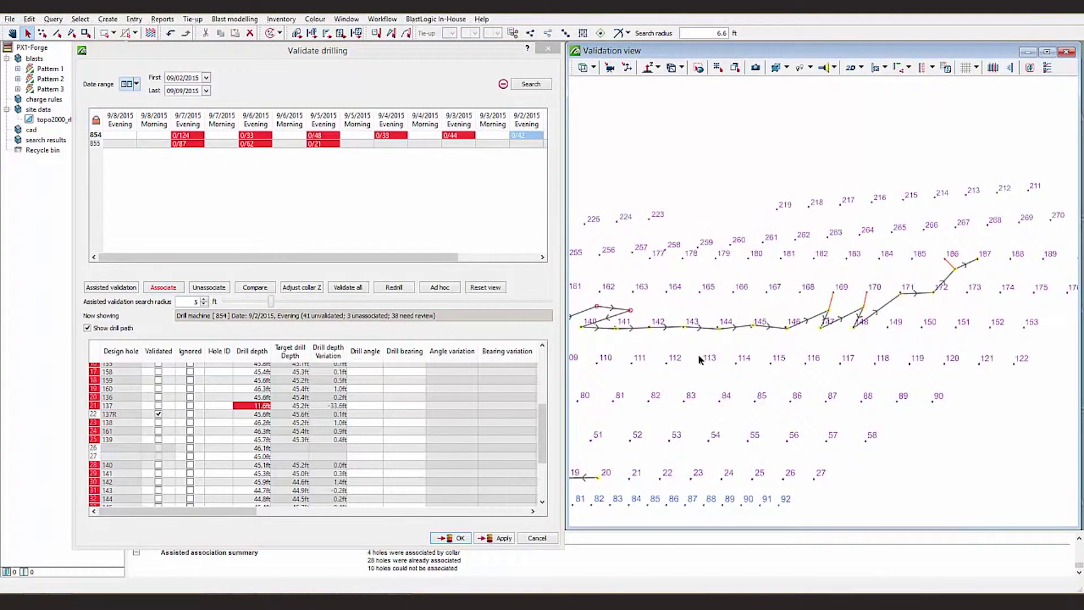
# Associate the unmatched drilled entries beside design holes 163 and 162 with those holes
pyautogui.moveTo(631, 310); pyautogui.dragTo(634, 291)
pyautogui.moveTo(597, 306); pyautogui.dragTo(600, 291)
pyautogui.moveTo(702, 184); pyautogui.dragTo(786, 211, button='middle')
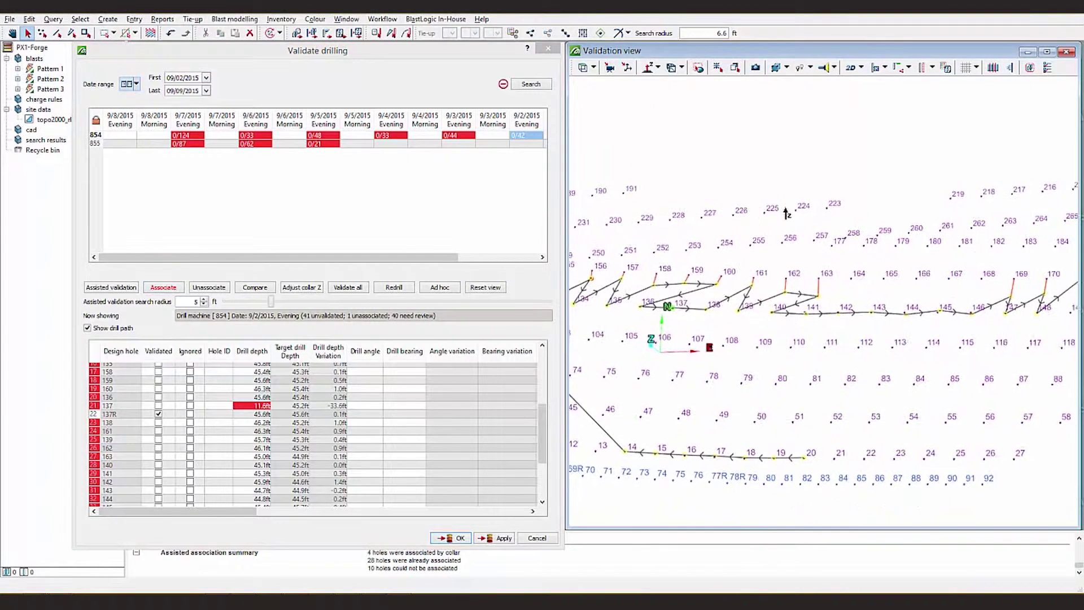
# Validate all of drill 854's entries for the evening of 9/2/2015, apply the validation and close it
pyautogui.click(346, 288)
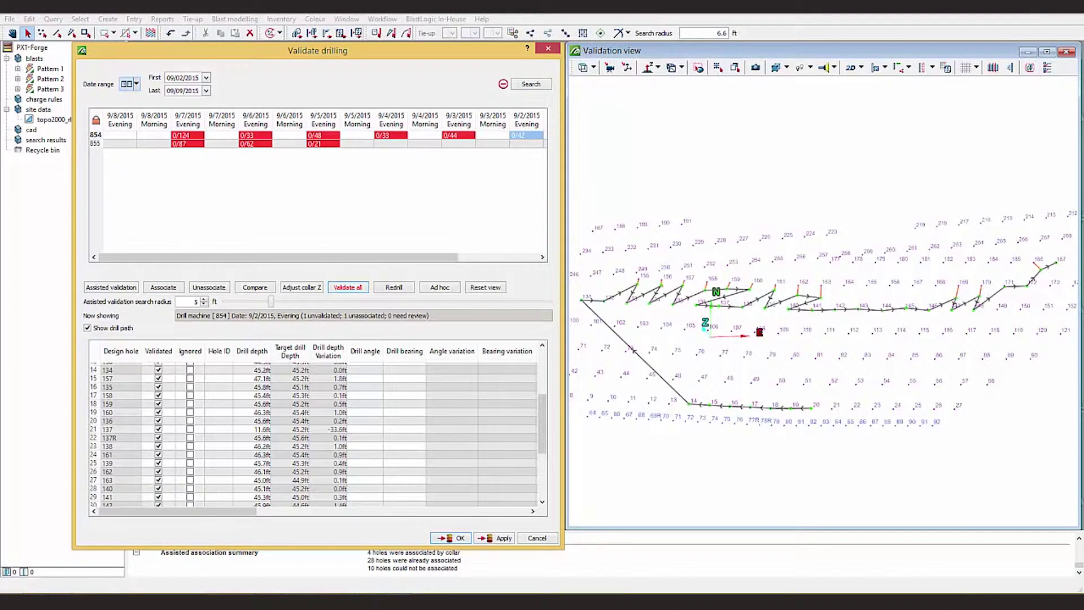
pyautogui.click(500, 539)
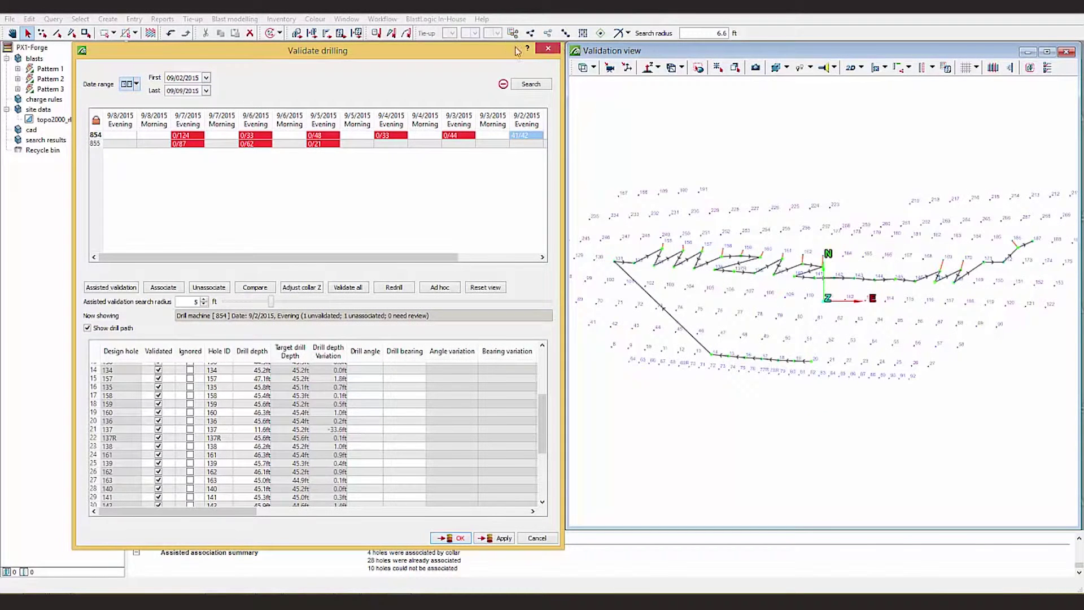
pyautogui.click(548, 50)
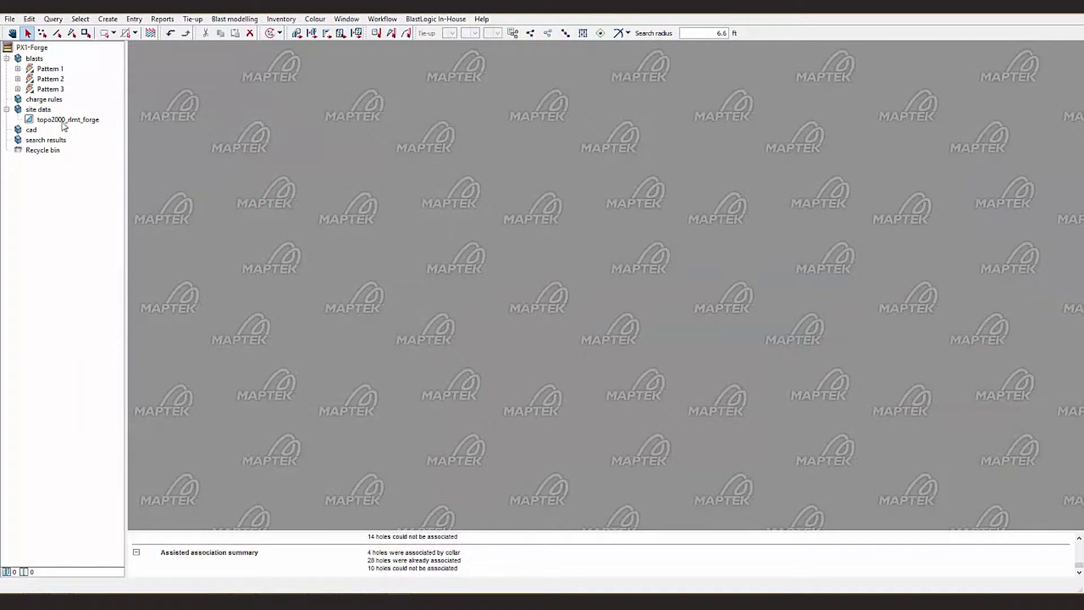
# Load Pattern 2 into the main view and inspect its hole layout around hole 109
pyautogui.moveTo(60, 82); pyautogui.dragTo(333, 175)
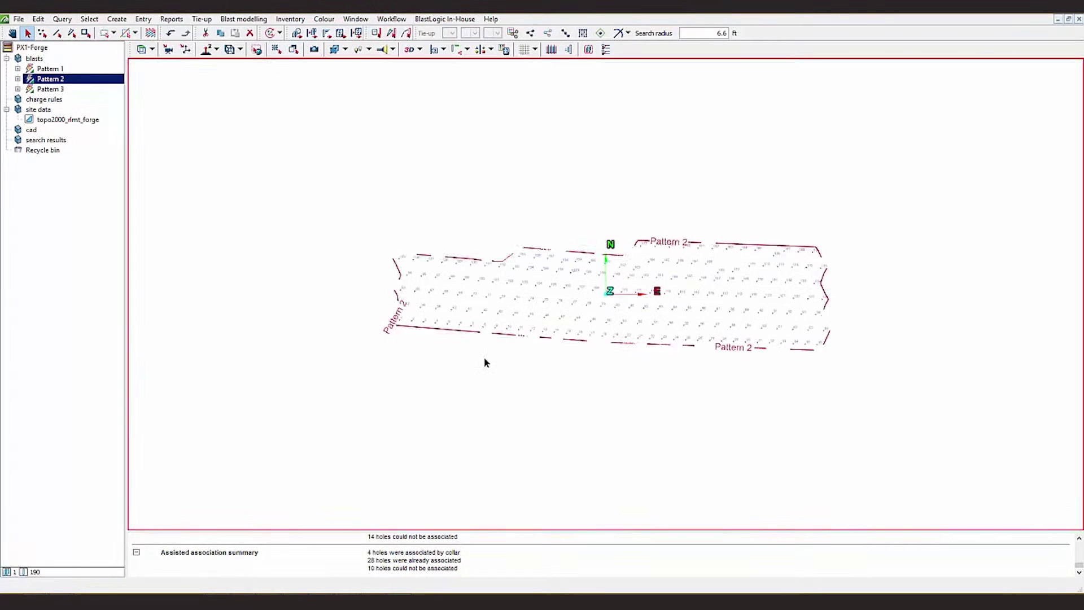
pyautogui.moveTo(485, 362); pyautogui.dragTo(556, 328, button='right')
pyautogui.moveTo(610, 285)
pyautogui.mouseDown(button='right')
pyautogui.moveTo(602, 363)
pyautogui.moveTo(598, 302)
pyautogui.mouseUp(button='right')
pyautogui.scroll(3, 598, 303)
pyautogui.scroll(3, 601, 254)
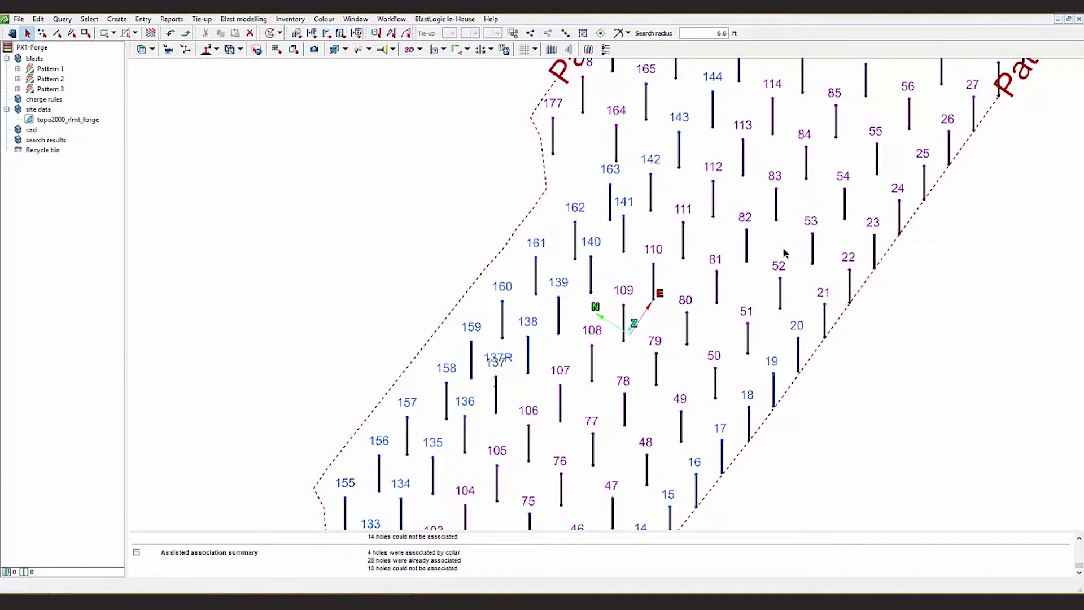
pyautogui.moveTo(734, 289); pyautogui.dragTo(601, 310, button='right')
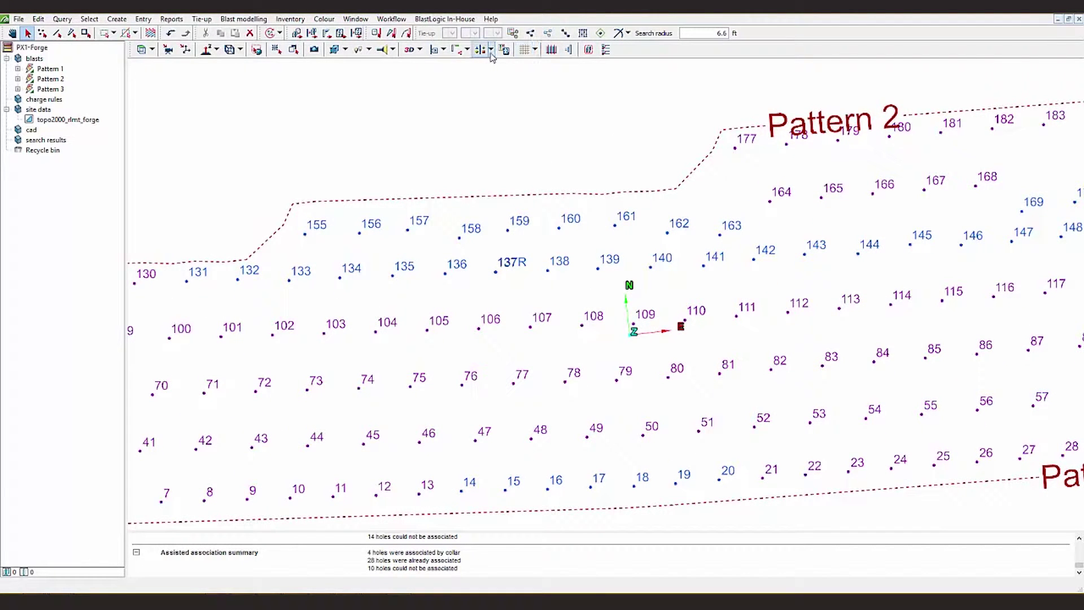
# Compare Pattern 2's As-Designed hole display with its As-Drilled by status display
pyautogui.click(491, 51)
pyautogui.click(494, 91)
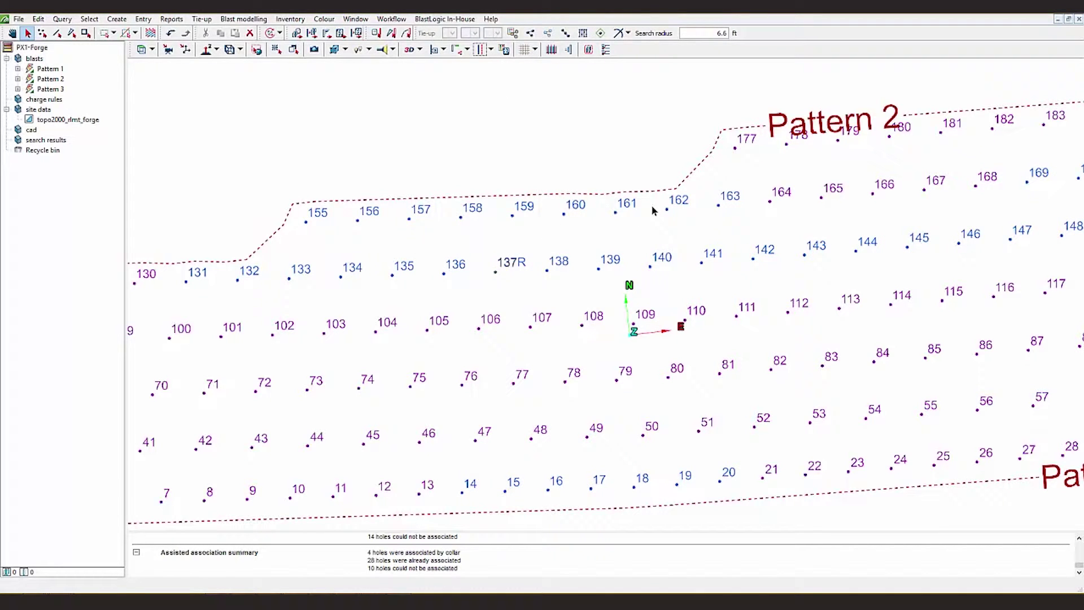
pyautogui.click(491, 49)
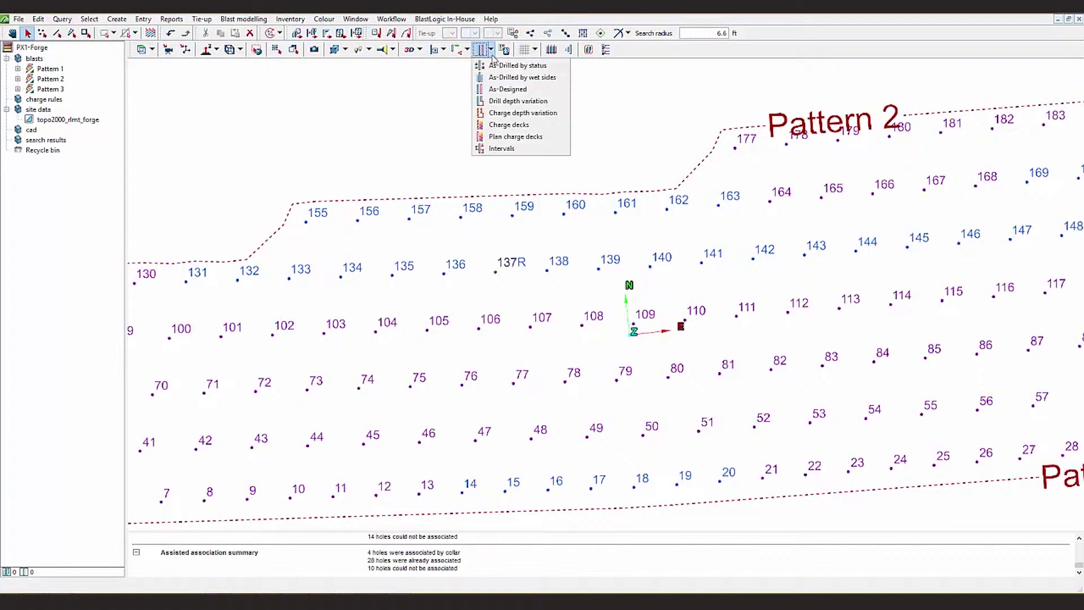
pyautogui.click(497, 63)
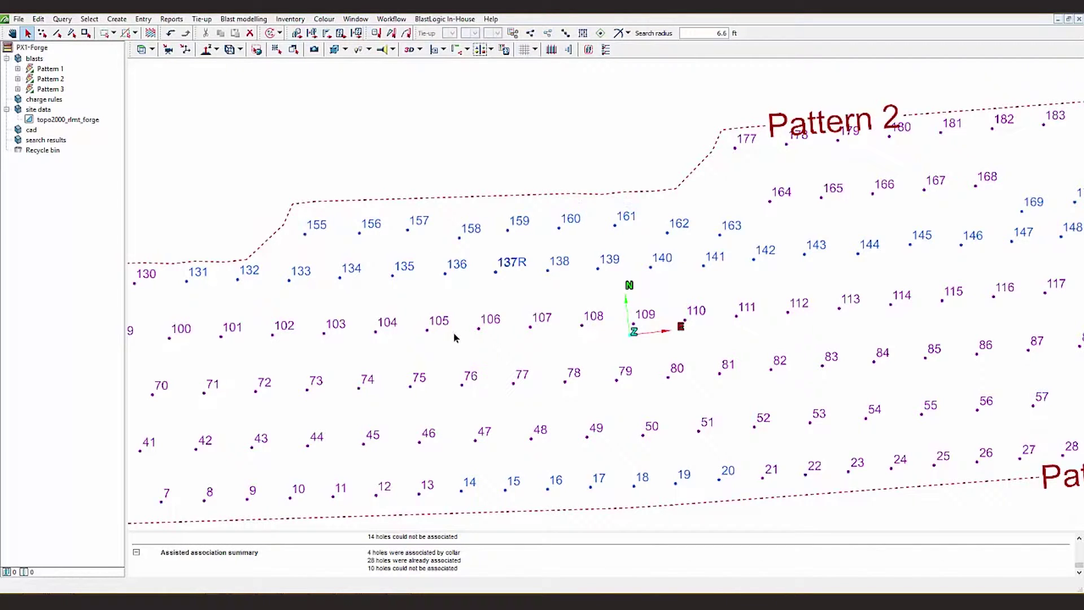
# Centre the view on hole 136 and examine the as-drilled holes in a 3D perspective view
pyautogui.press('c')
pyautogui.click(445, 274)
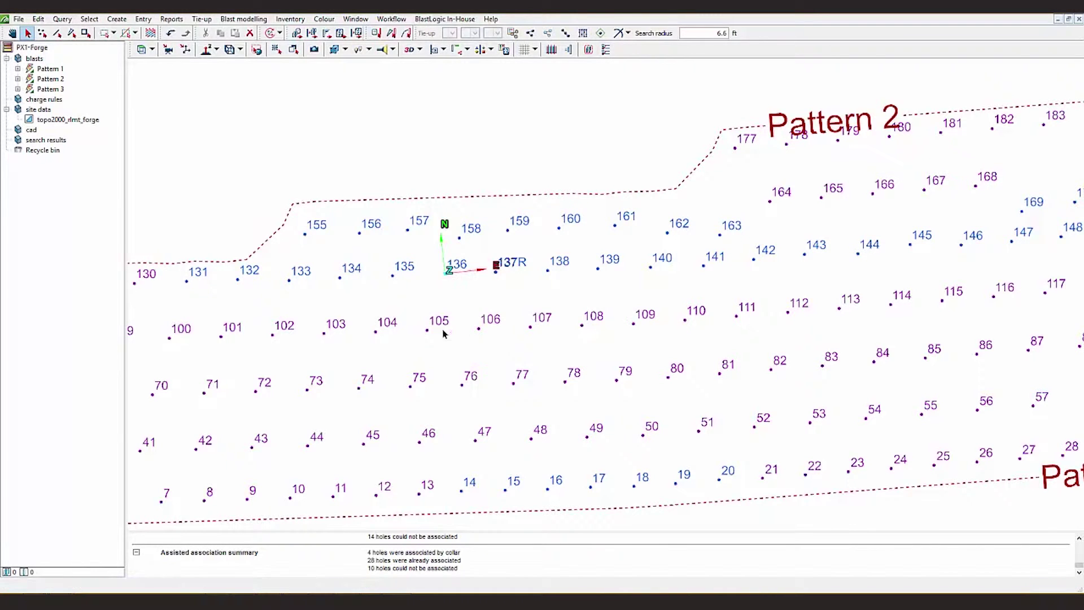
pyautogui.moveTo(424, 358); pyautogui.dragTo(541, 274, button='right')
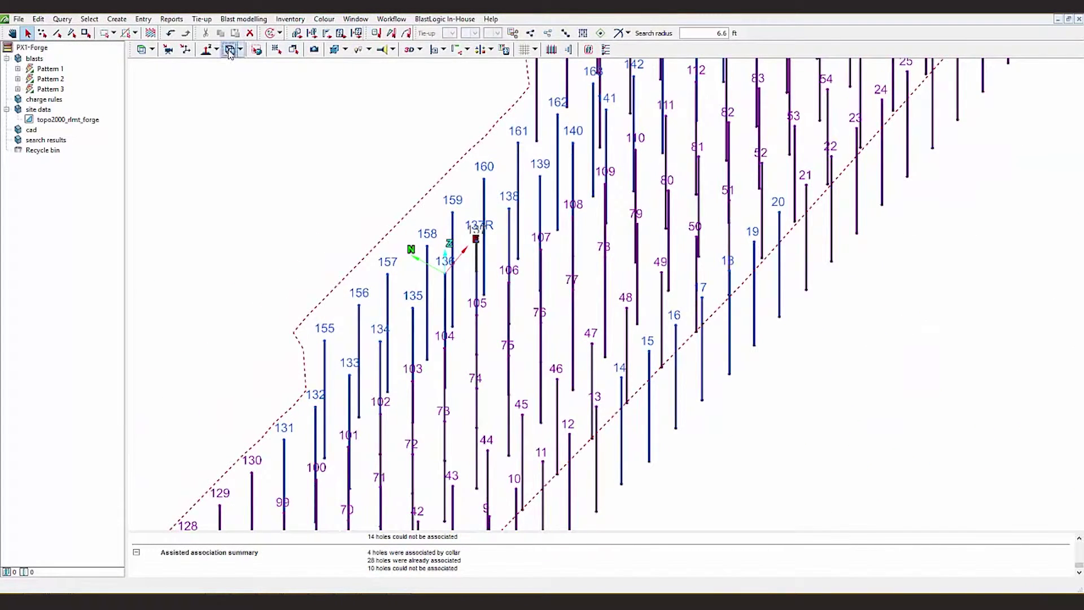
pyautogui.moveTo(497, 357); pyautogui.dragTo(542, 388)
pyautogui.moveTo(542, 387); pyautogui.dragTo(572, 301, button='right')
pyautogui.scroll(-5, 574, 300)
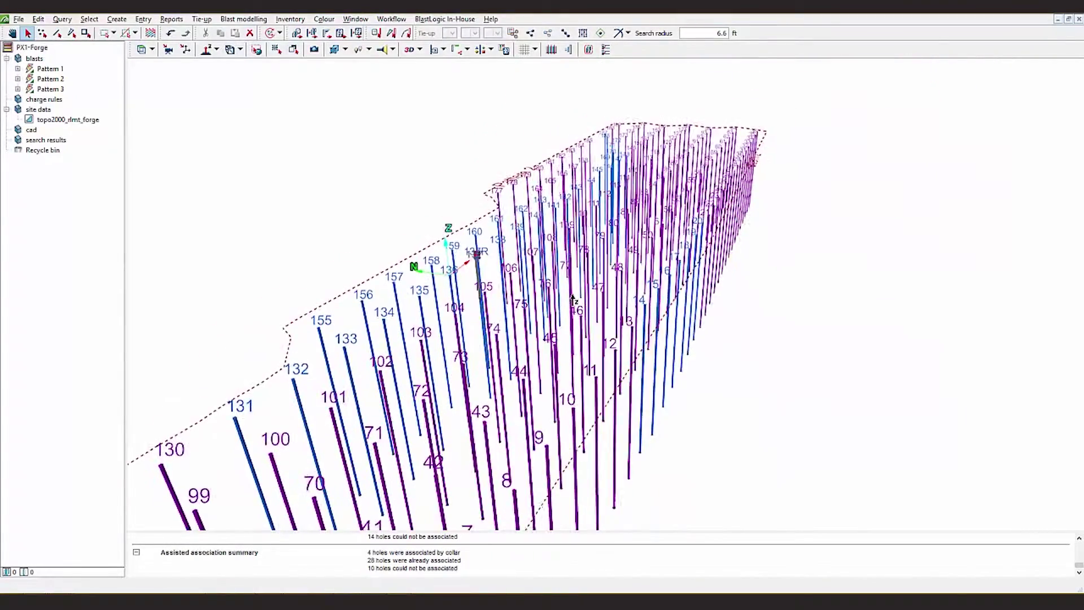
# Display Pattern 2's holes by drill depth variation and inspect the variation along the hole bottoms
pyautogui.click(491, 50)
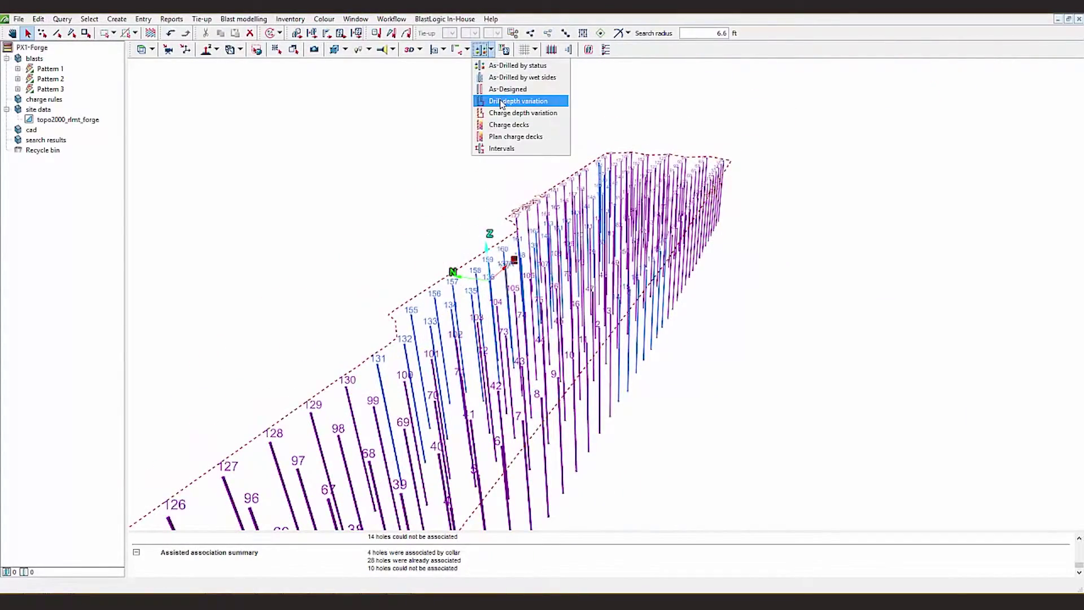
pyautogui.click(511, 91)
pyautogui.moveTo(502, 418); pyautogui.dragTo(561, 261)
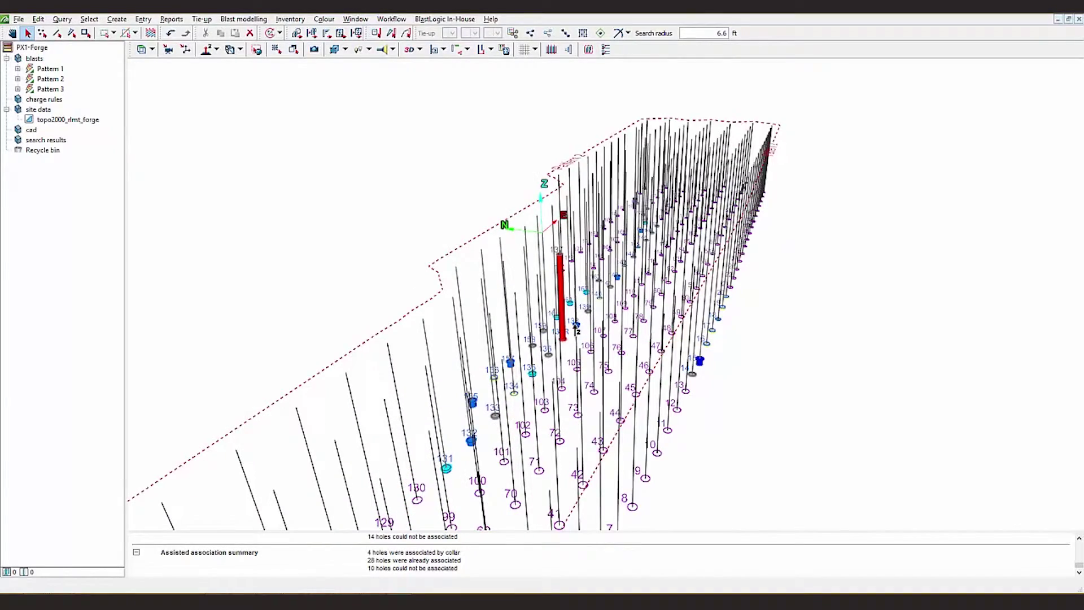
pyautogui.moveTo(601, 344); pyautogui.dragTo(595, 366)
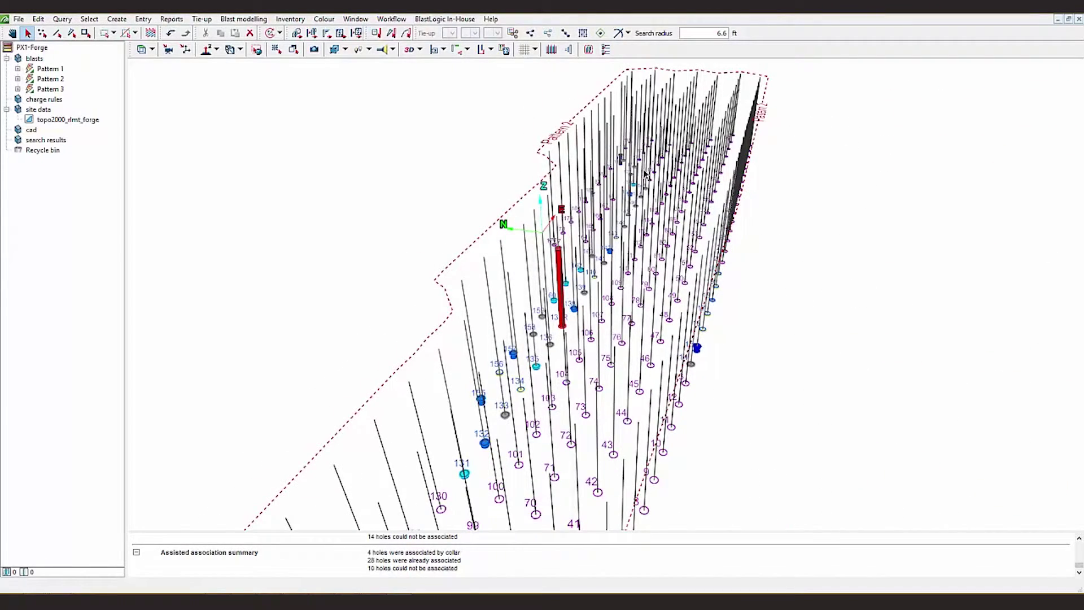
pyautogui.moveTo(554, 458); pyautogui.dragTo(548, 252)
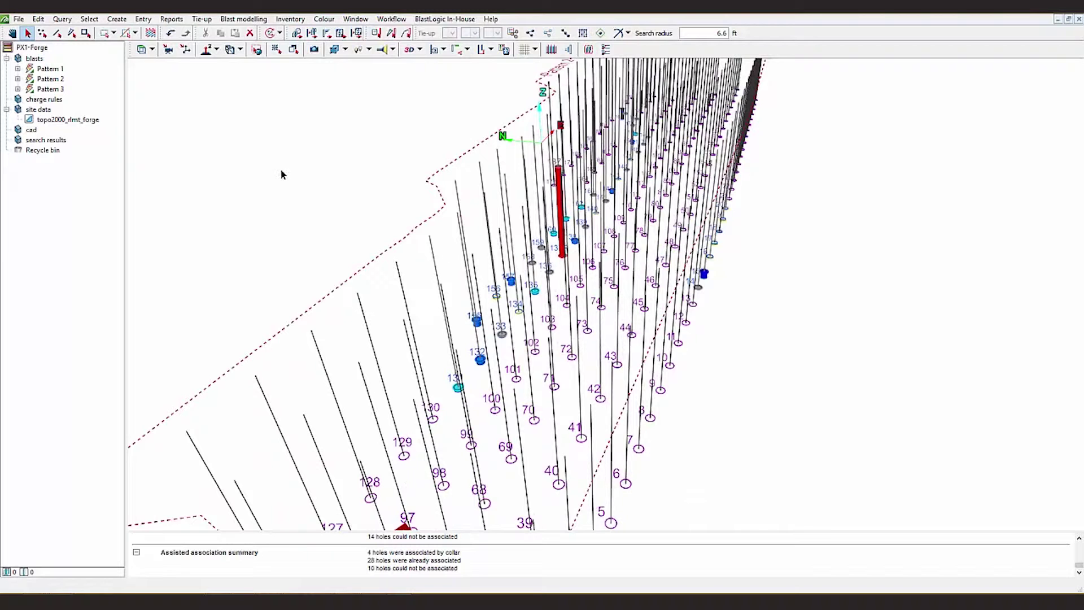
# Generate a drilling collar accuracy report for Pattern 2 and place it beside the pattern view
pyautogui.click(60, 79)
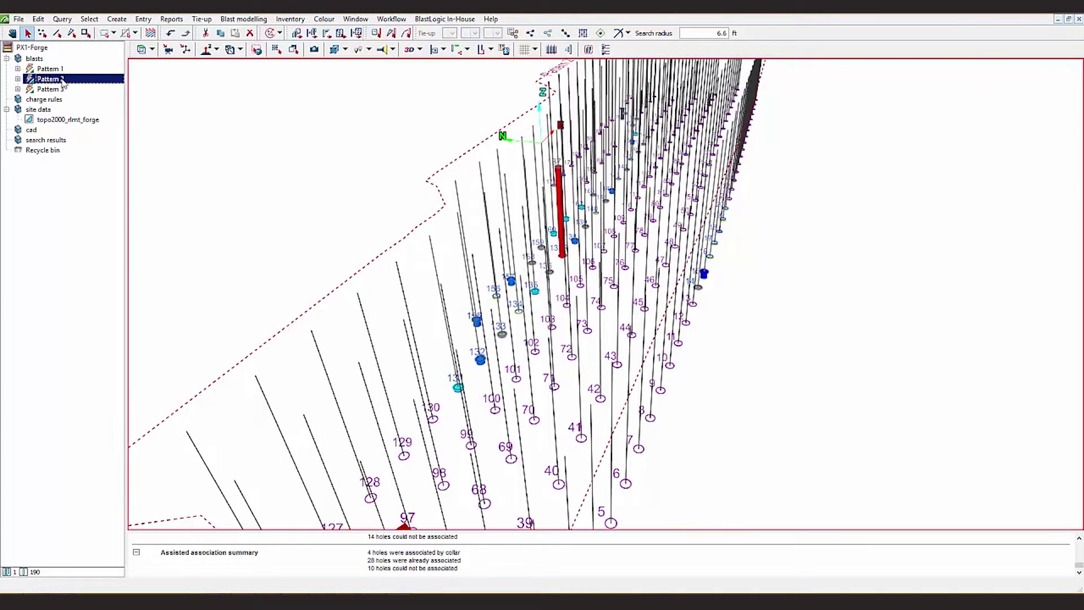
pyautogui.click(172, 20)
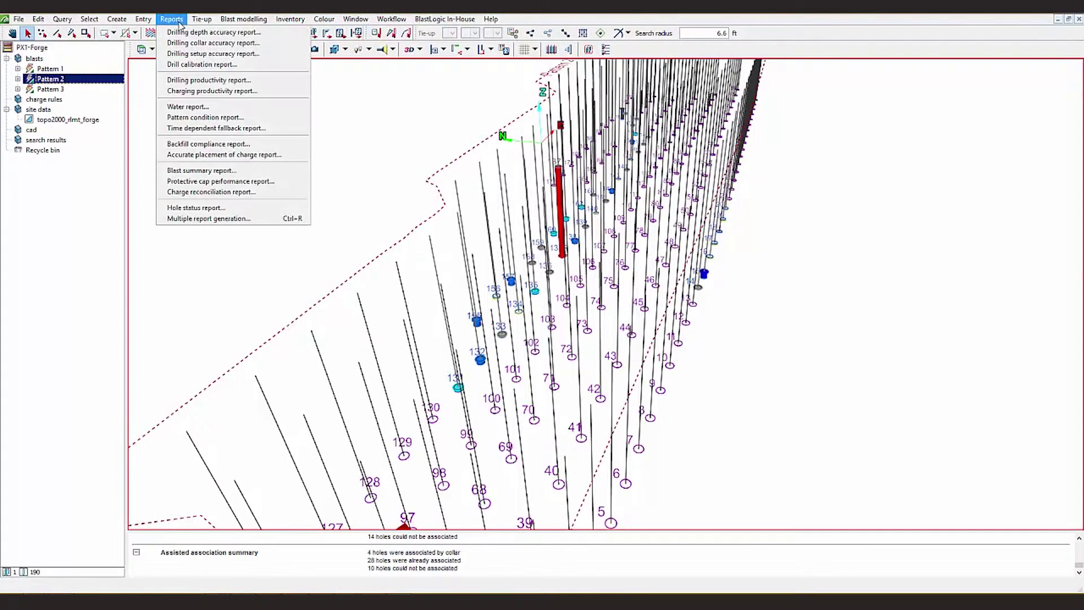
pyautogui.click(182, 44)
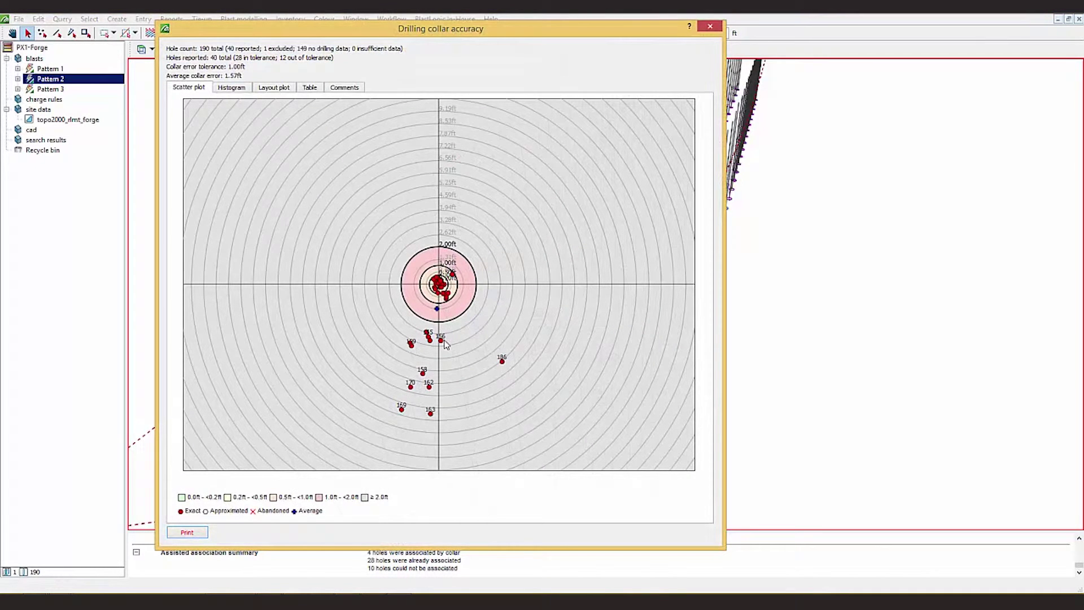
pyautogui.moveTo(463, 39); pyautogui.dragTo(809, 38)
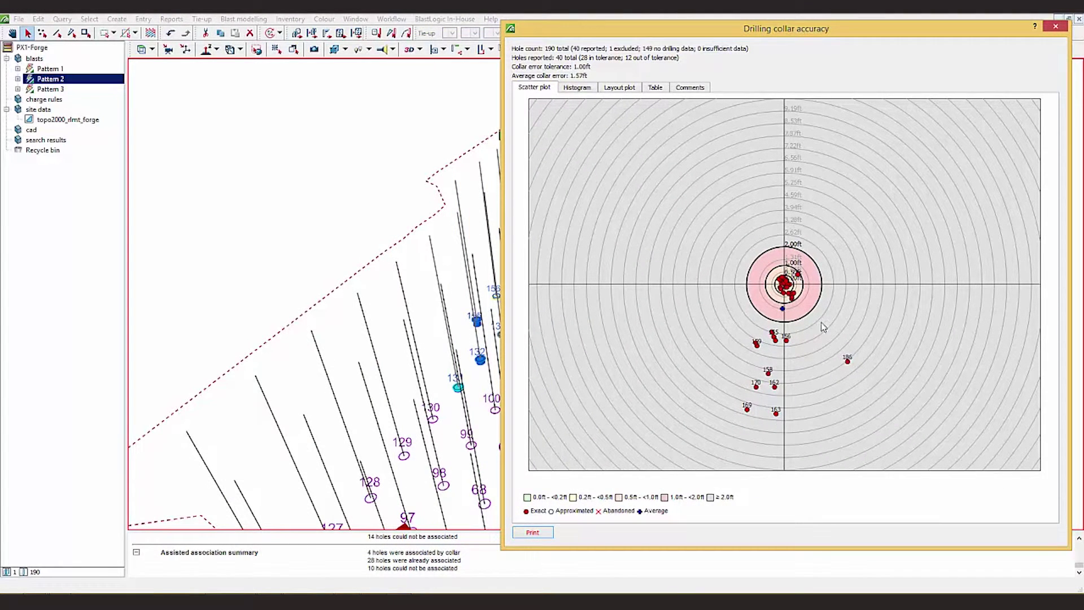
# Review the report's collar error histogram and examine holes 155 to 163 up close in its layout plot
pyautogui.hotkey('ctrl', 'Tab')
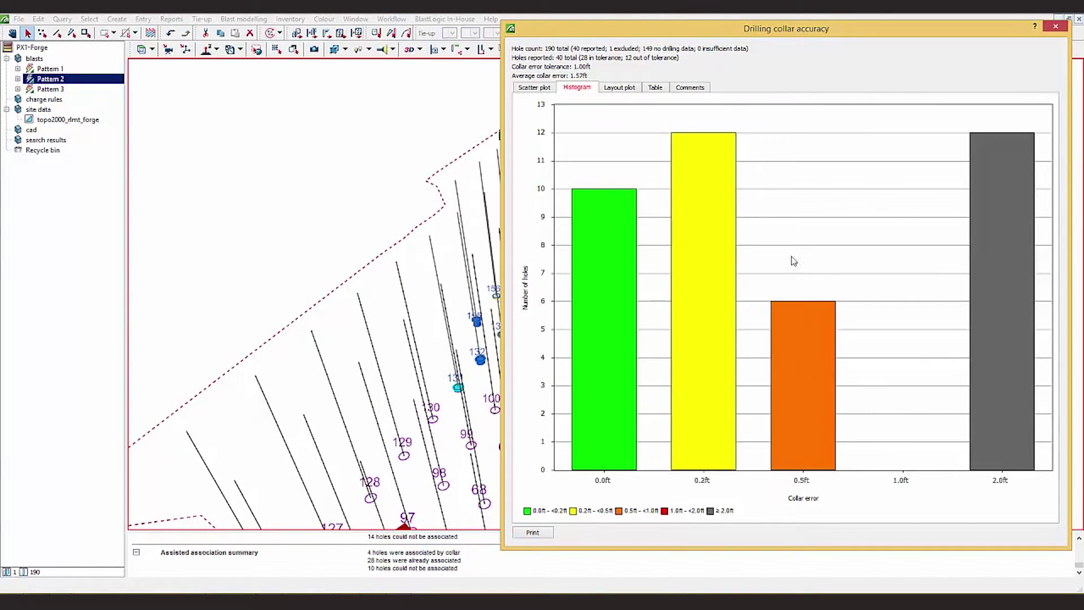
pyautogui.click(620, 88)
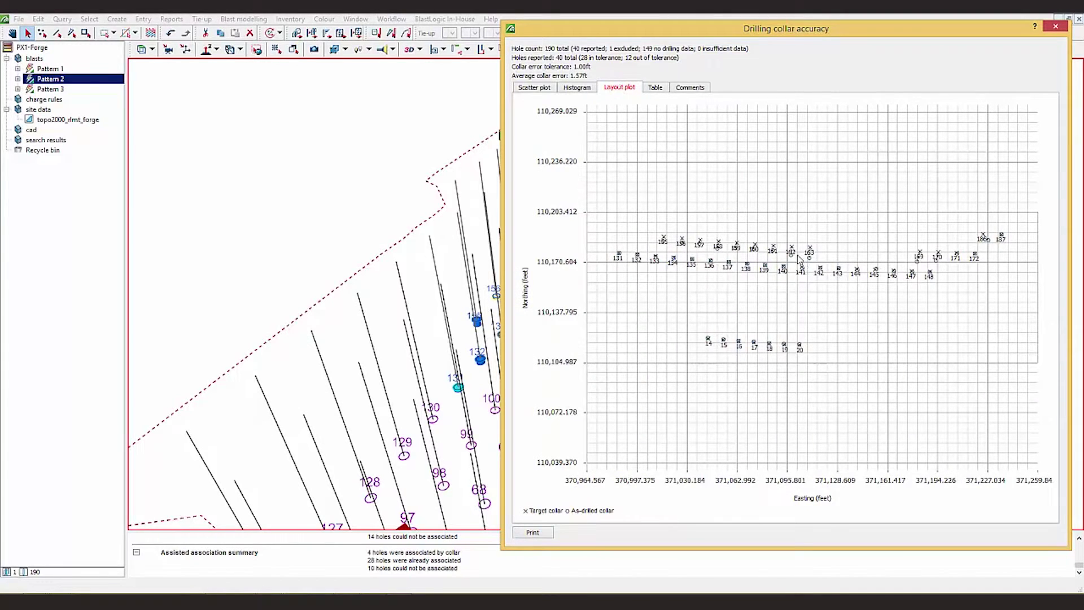
pyautogui.moveTo(632, 204); pyautogui.dragTo(830, 295)
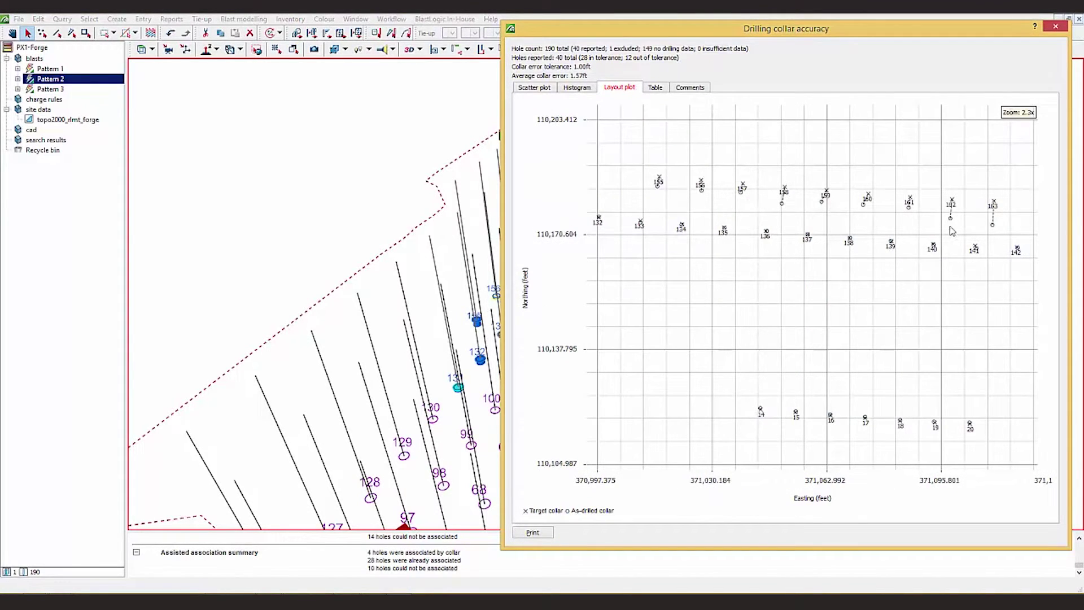
# Examine the per-hole collar error table, recheck the layout plot and close the collar accuracy report
pyautogui.click(657, 88)
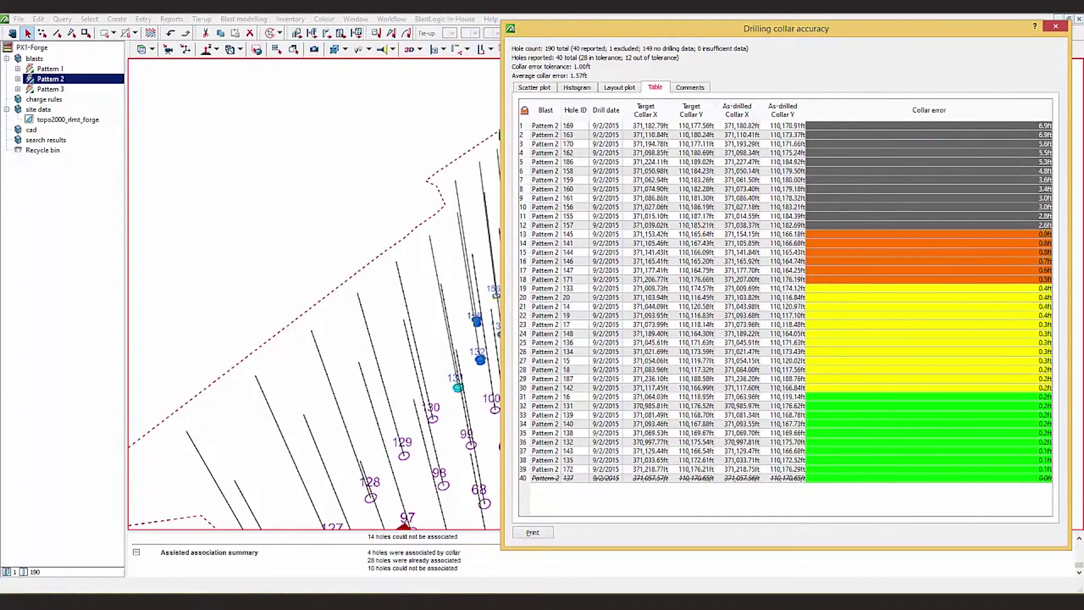
pyautogui.moveTo(874, 35); pyautogui.dragTo(426, 55)
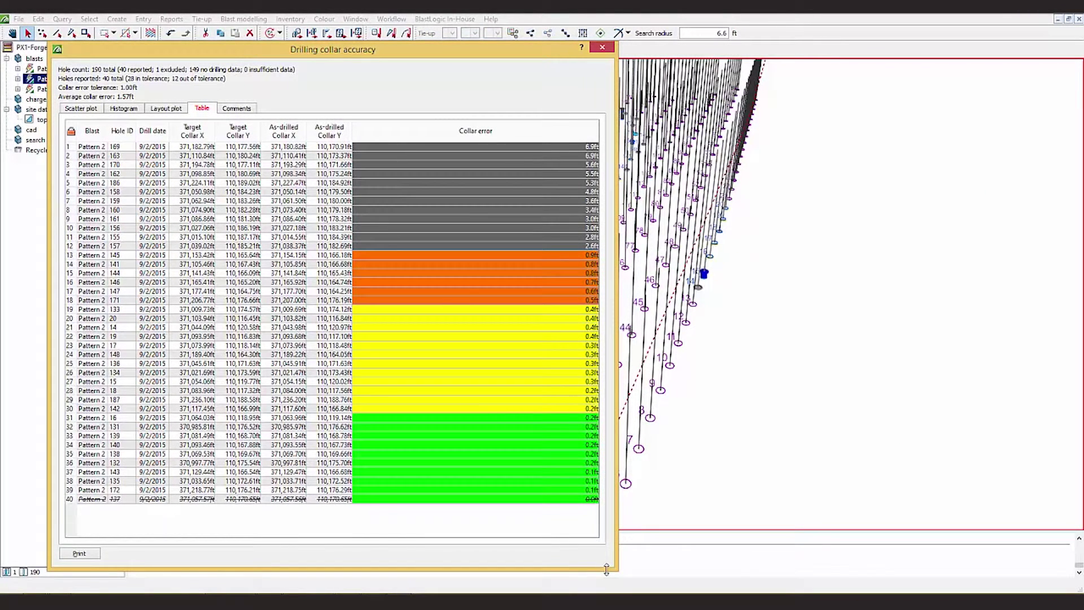
pyautogui.moveTo(606, 570); pyautogui.dragTo(609, 529)
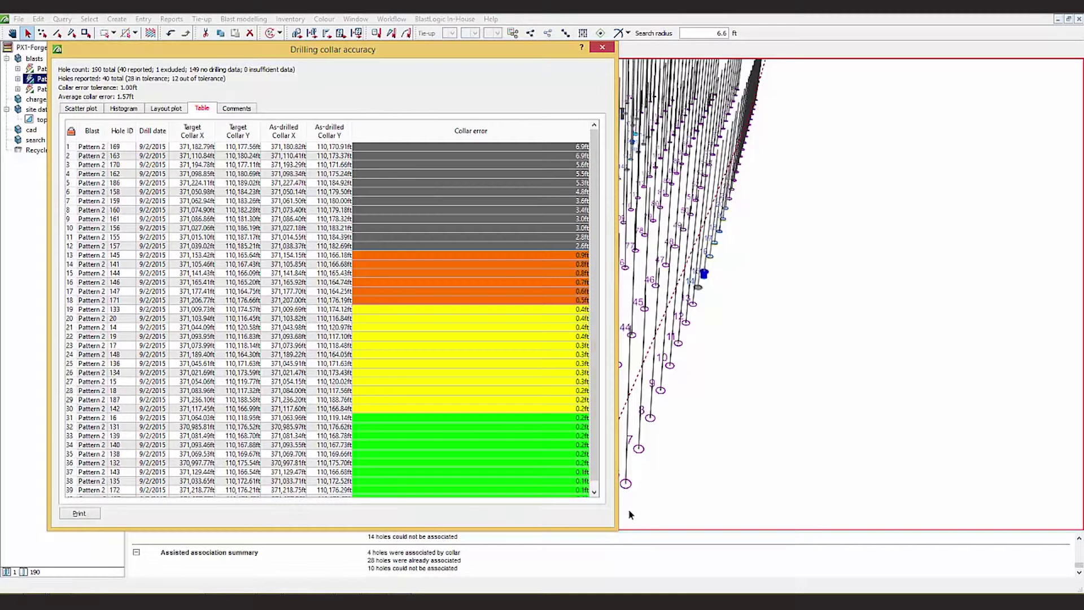
pyautogui.click(167, 109)
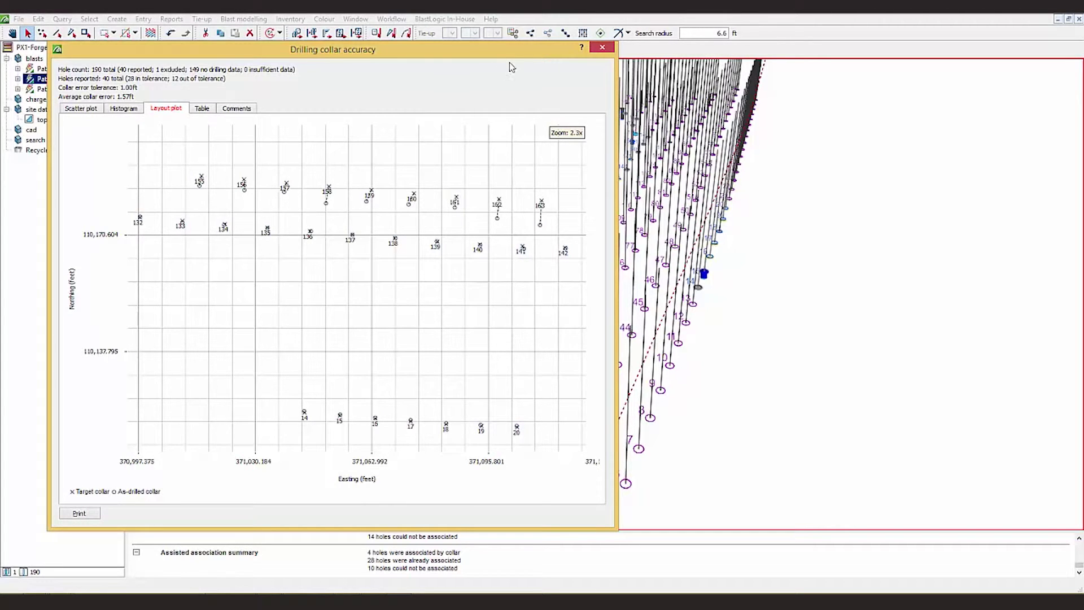
pyautogui.click(603, 48)
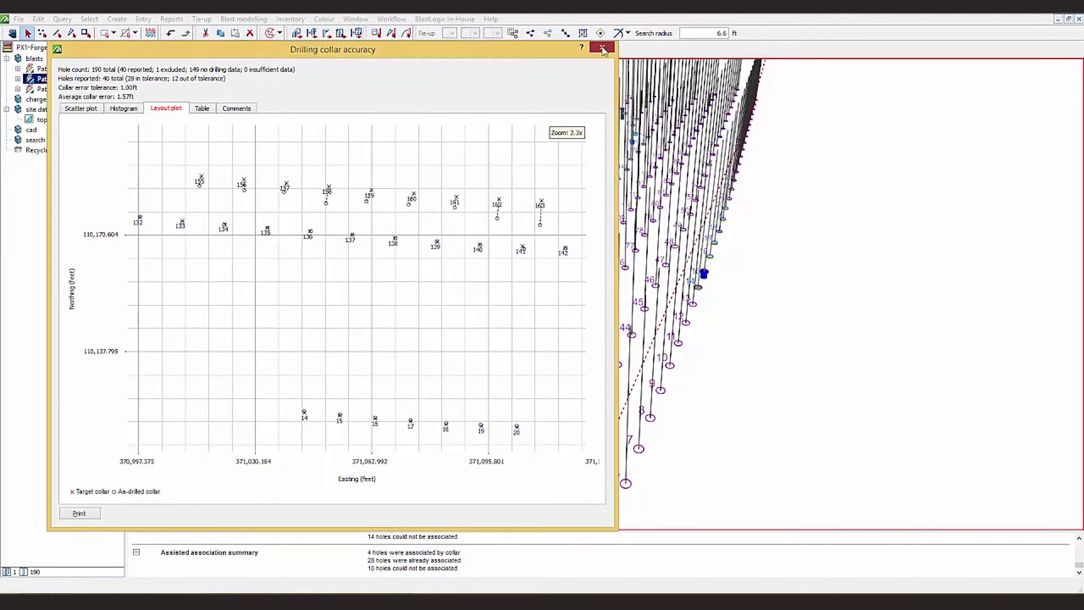